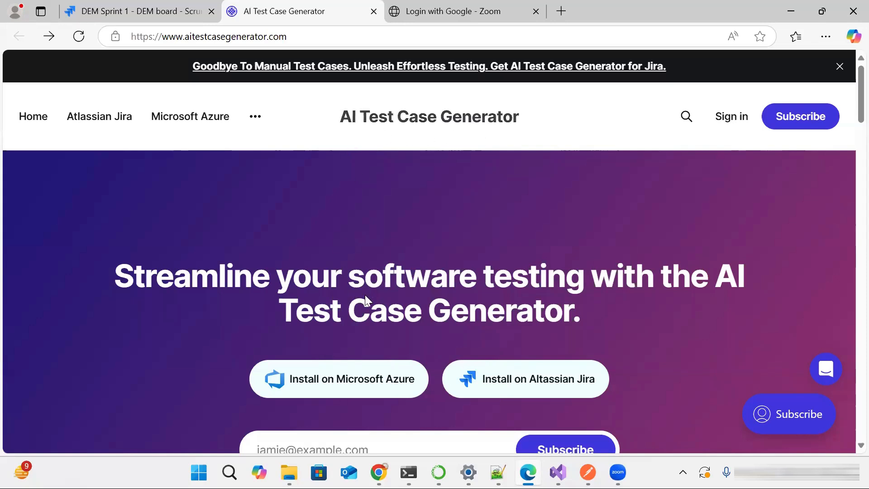
- Look over the AI Test Case Generator homepage and open the app's Jira listing on the Atlassian Marketplace
{"action": "scroll", "coordinate": [362, 301], "scroll_direction": "down", "scroll_amount": 2}
{"action": "scroll", "coordinate": [366, 299], "scroll_direction": "up", "scroll_amount": 2}
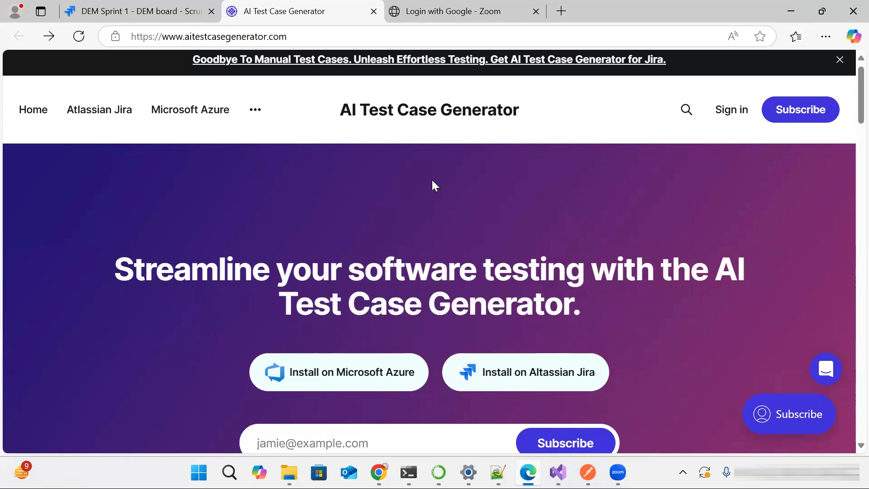
{"action": "left_click", "coordinate": [475, 67]}
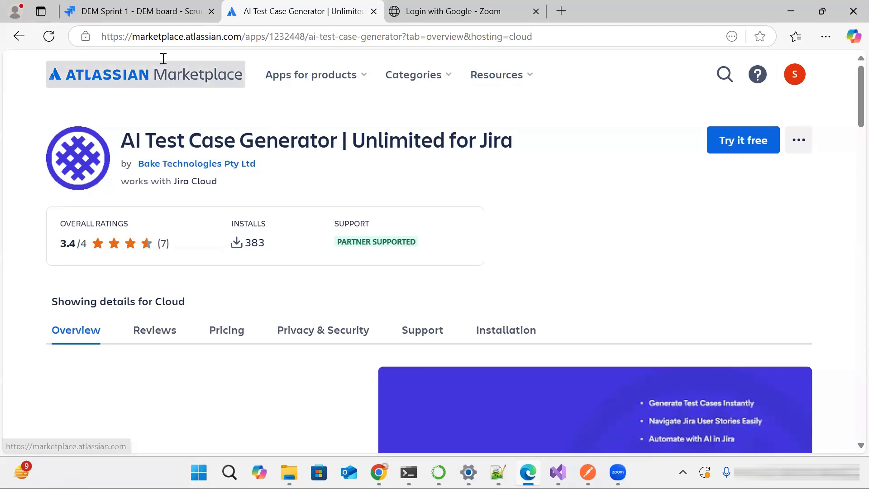
- Switch to the DEM Sprint 1 board in Jira and review the user stories in the To Do column
{"action": "left_click", "coordinate": [149, 13]}
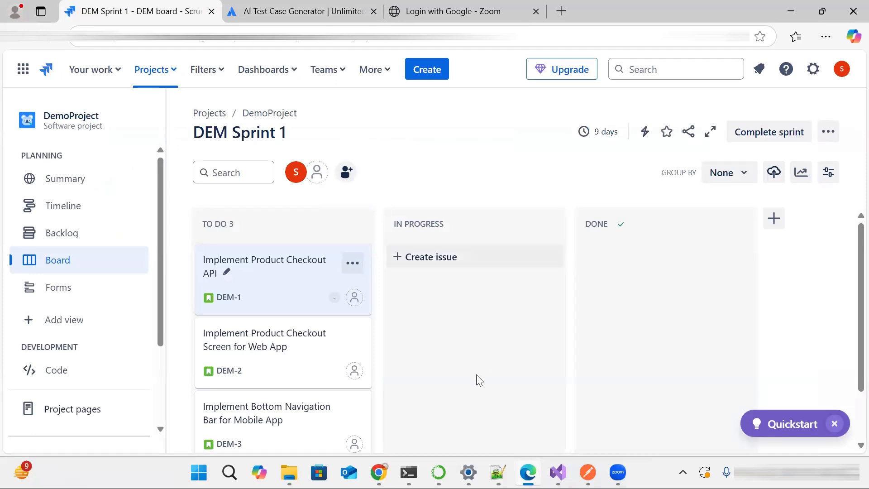
{"action": "scroll", "coordinate": [477, 378], "scroll_direction": "down", "scroll_amount": 2}
{"action": "scroll", "coordinate": [477, 378], "scroll_direction": "up", "scroll_amount": 1}
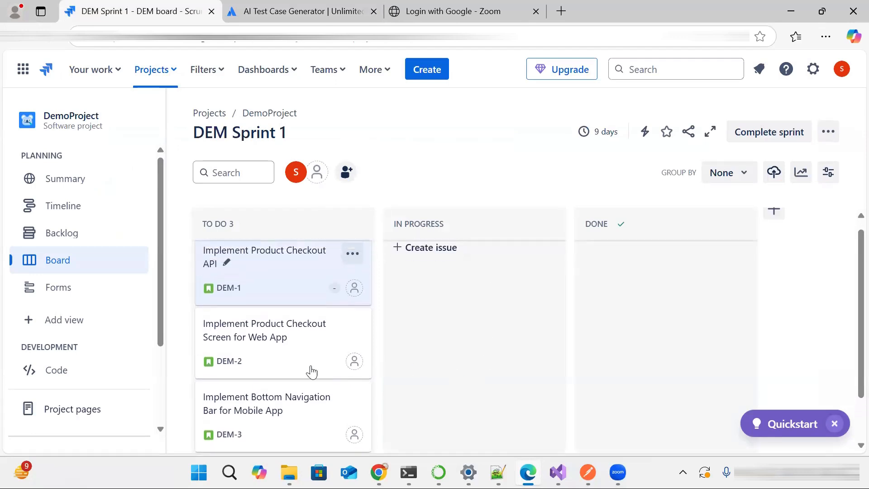
{"action": "scroll", "coordinate": [276, 389], "scroll_direction": "up", "scroll_amount": 1}
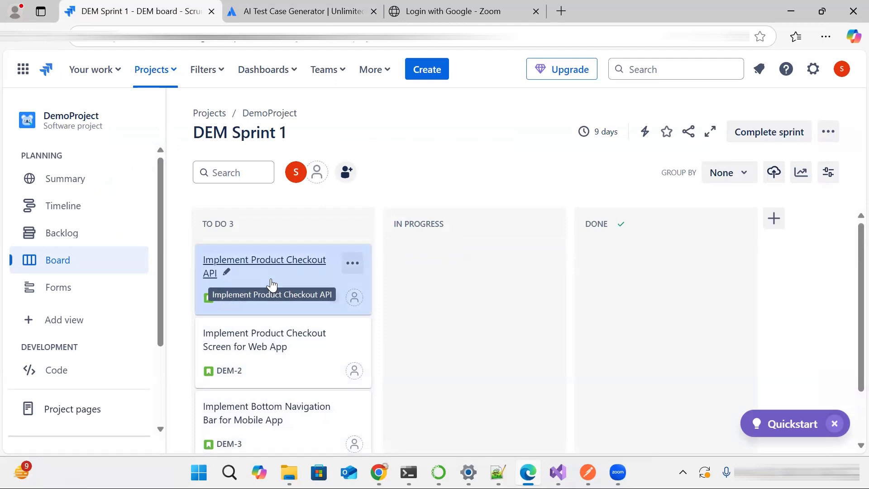
{"action": "scroll", "coordinate": [293, 349], "scroll_direction": "down", "scroll_amount": 1}
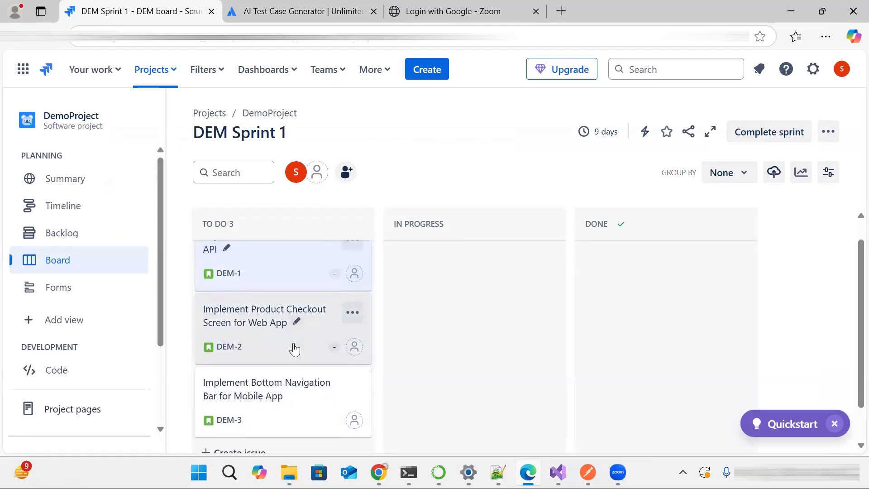
{"action": "scroll", "coordinate": [294, 348], "scroll_direction": "down", "scroll_amount": 1}
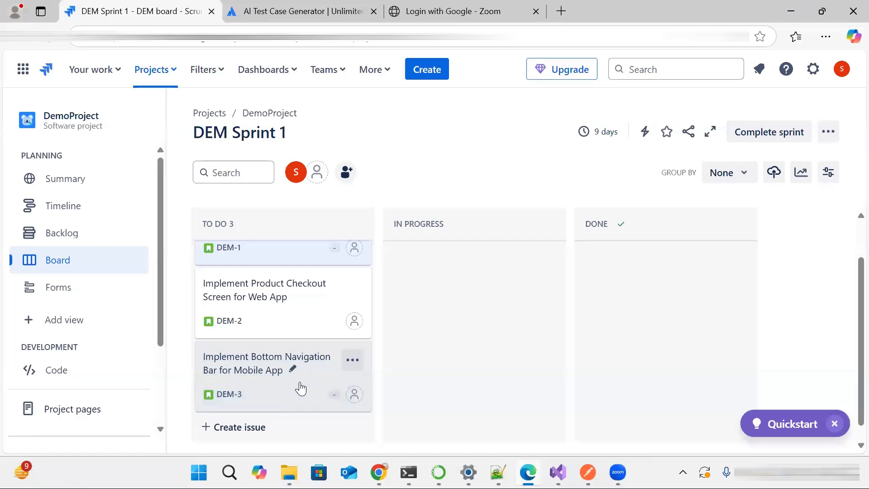
{"action": "scroll", "coordinate": [300, 388], "scroll_direction": "up", "scroll_amount": 2}
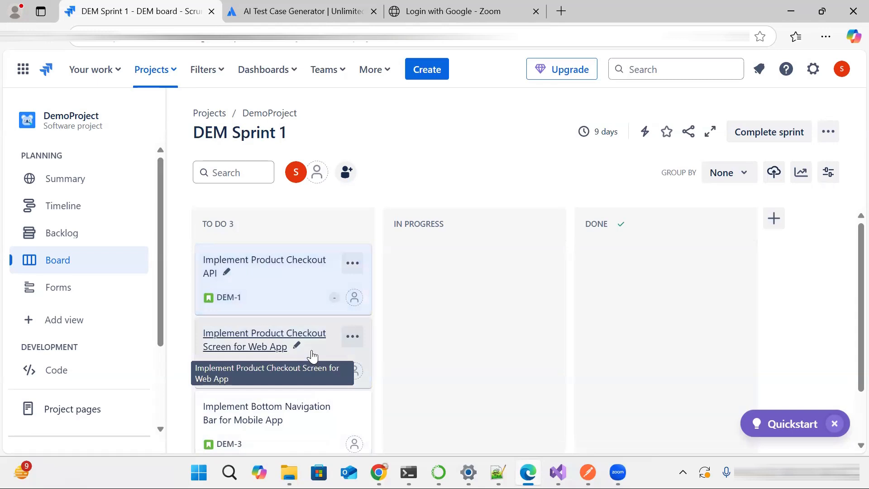
{"action": "scroll", "coordinate": [311, 355], "scroll_direction": "down", "scroll_amount": 1}
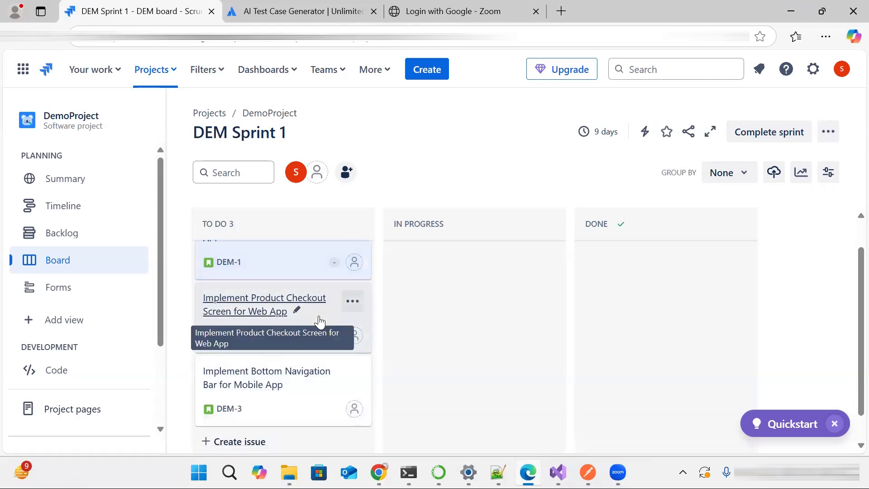
{"action": "scroll", "coordinate": [319, 323], "scroll_direction": "up", "scroll_amount": 1}
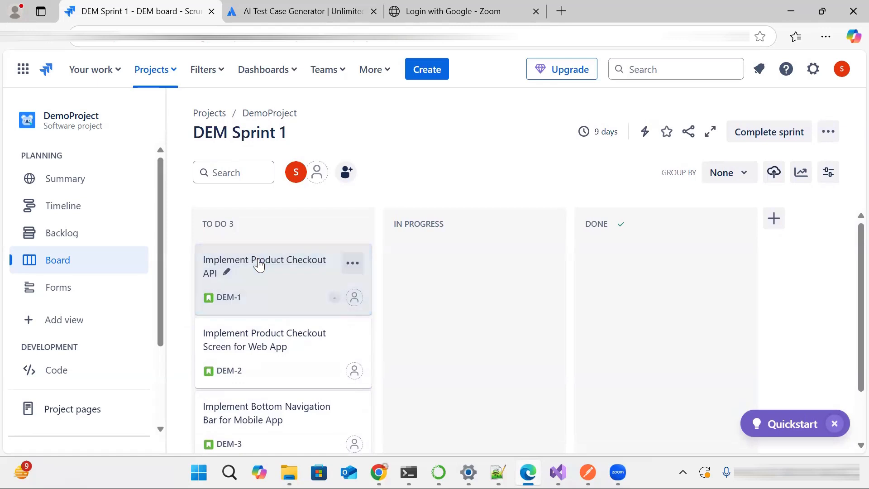
- Open the DEM-1 story "Implement Product Checkout API" as a full page in a separate browser tab
{"action": "left_click", "coordinate": [224, 297]}
{"action": "middle_click", "coordinate": [168, 119]}
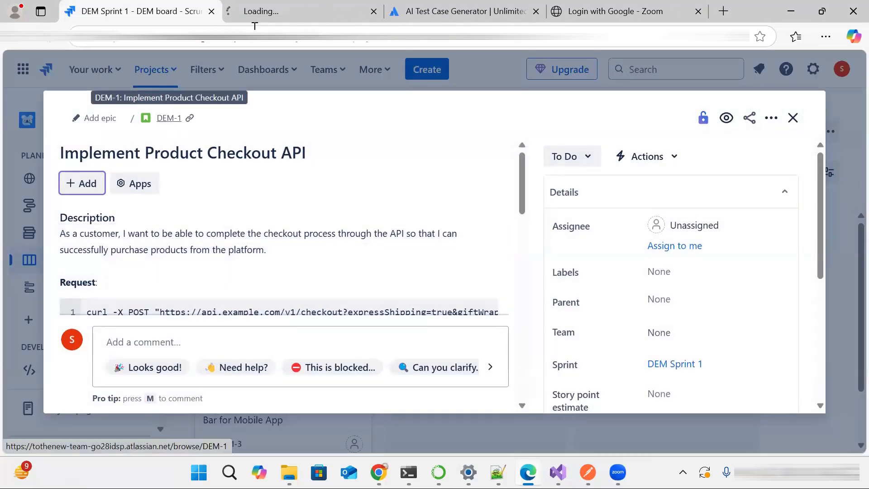
{"action": "left_click", "coordinate": [278, 10]}
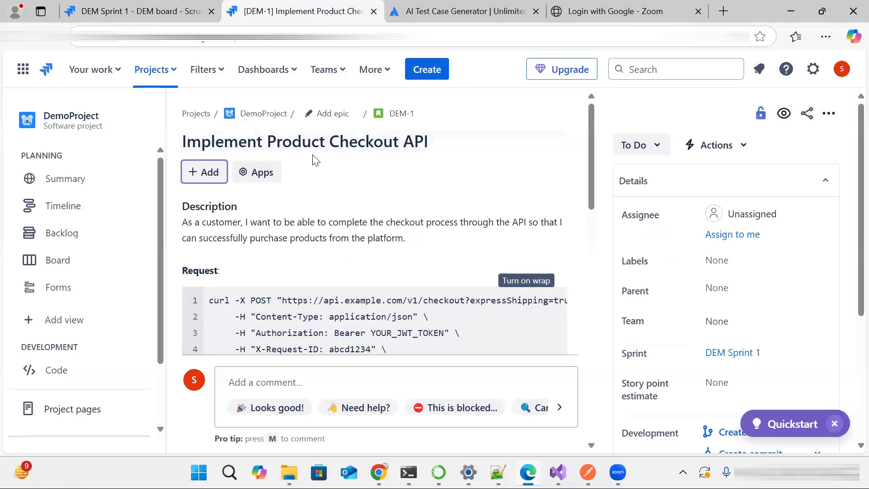
- Examine the DEM-1 story's description, API request, response and acceptance criteria
{"action": "scroll", "coordinate": [301, 285], "scroll_direction": "down", "scroll_amount": 2}
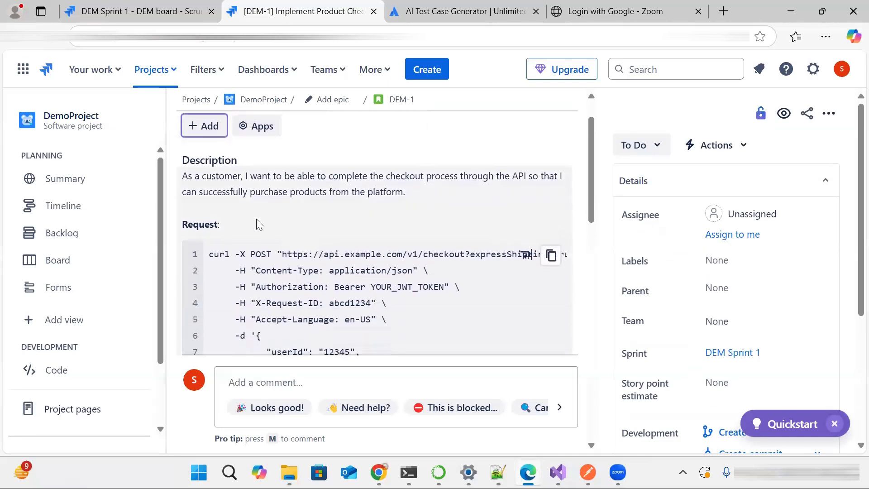
{"action": "scroll", "coordinate": [352, 202], "scroll_direction": "down", "scroll_amount": 2}
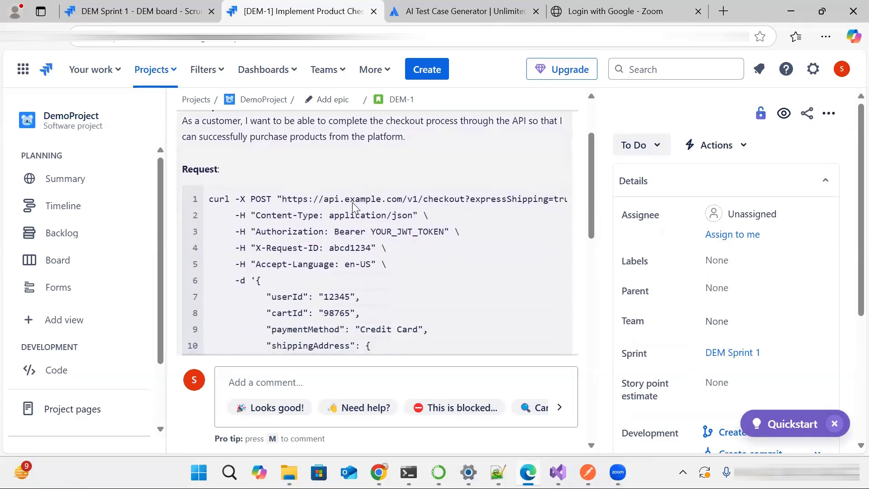
{"action": "scroll", "coordinate": [348, 227], "scroll_direction": "down", "scroll_amount": 2}
{"action": "scroll", "coordinate": [347, 245], "scroll_direction": "down", "scroll_amount": 7}
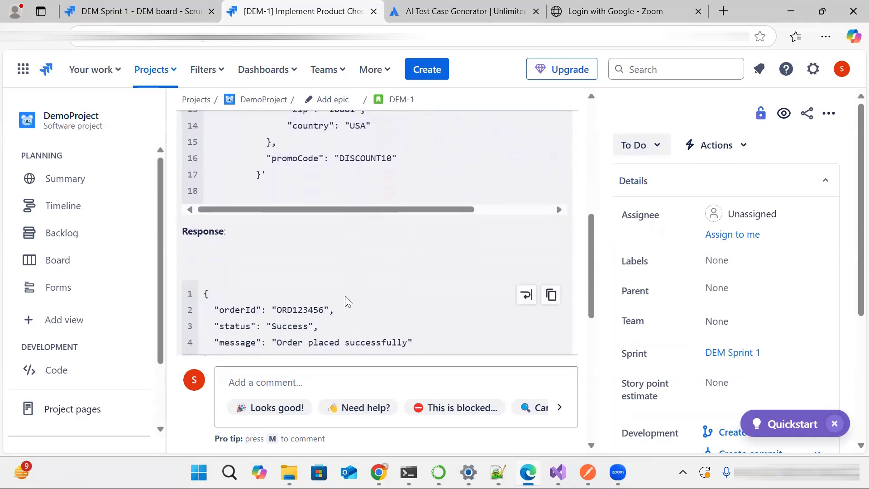
{"action": "scroll", "coordinate": [346, 299], "scroll_direction": "down", "scroll_amount": 3}
{"action": "scroll", "coordinate": [346, 295], "scroll_direction": "down", "scroll_amount": 5}
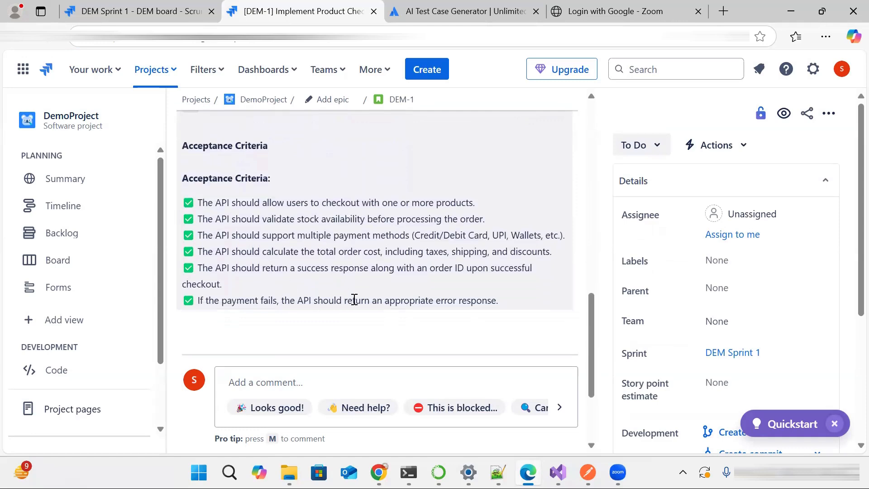
{"action": "scroll", "coordinate": [375, 270], "scroll_direction": "down", "scroll_amount": 1}
{"action": "scroll", "coordinate": [376, 271], "scroll_direction": "down", "scroll_amount": 1}
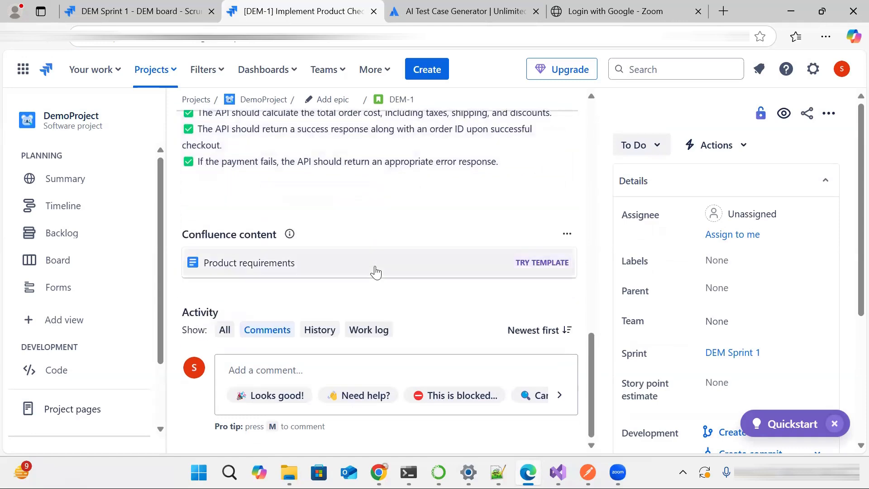
{"action": "scroll", "coordinate": [375, 271], "scroll_direction": "up", "scroll_amount": 3}
{"action": "scroll", "coordinate": [376, 267], "scroll_direction": "up", "scroll_amount": 8}
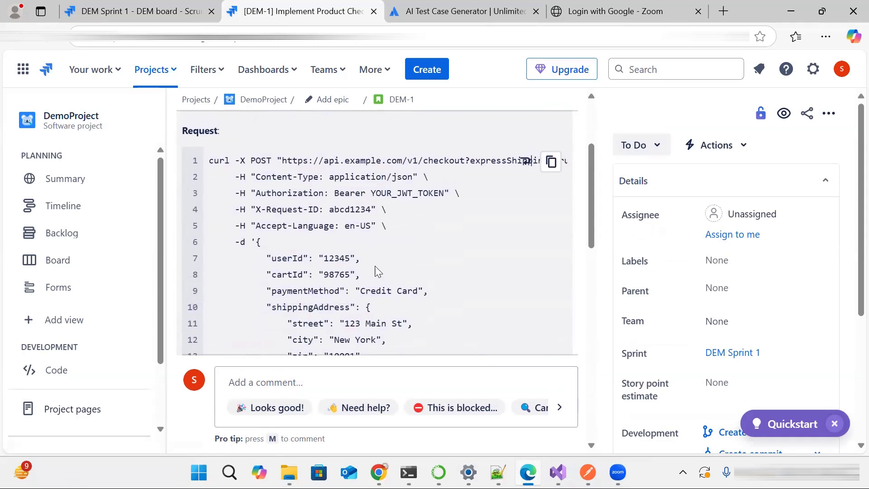
{"action": "scroll", "coordinate": [377, 269], "scroll_direction": "up", "scroll_amount": 2}
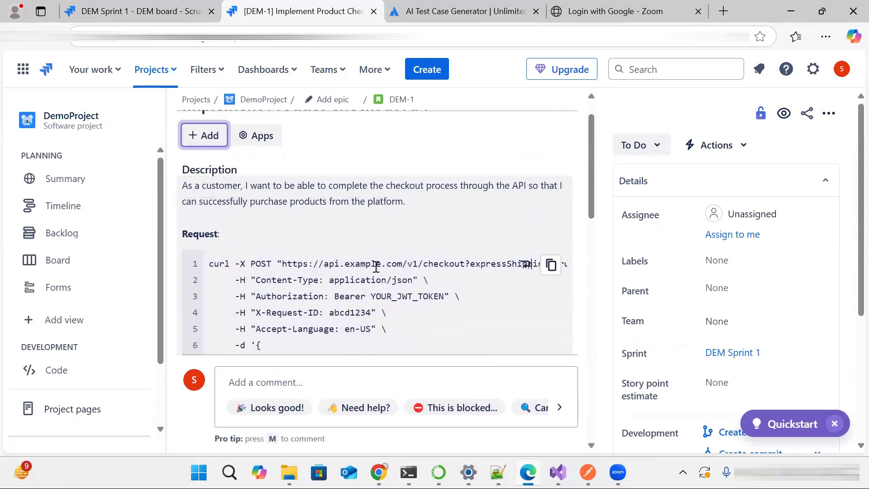
{"action": "scroll", "coordinate": [376, 267], "scroll_direction": "down", "scroll_amount": 1}
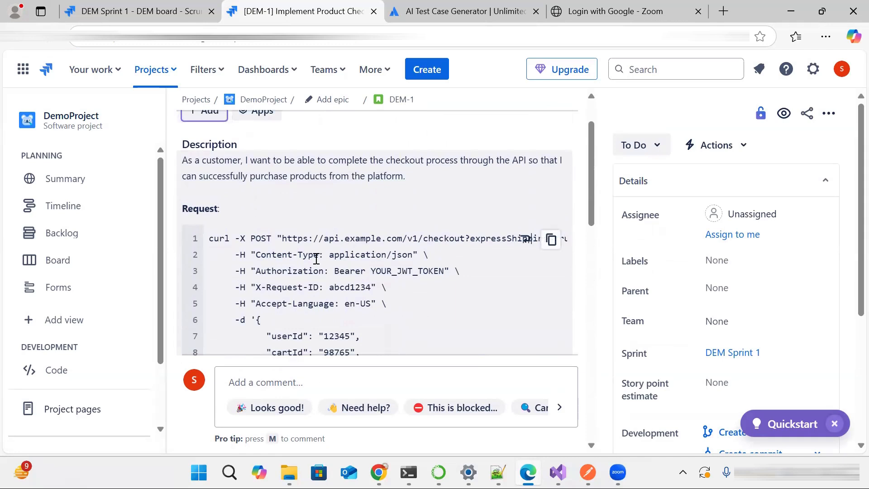
{"action": "scroll", "coordinate": [315, 259], "scroll_direction": "down", "scroll_amount": 7}
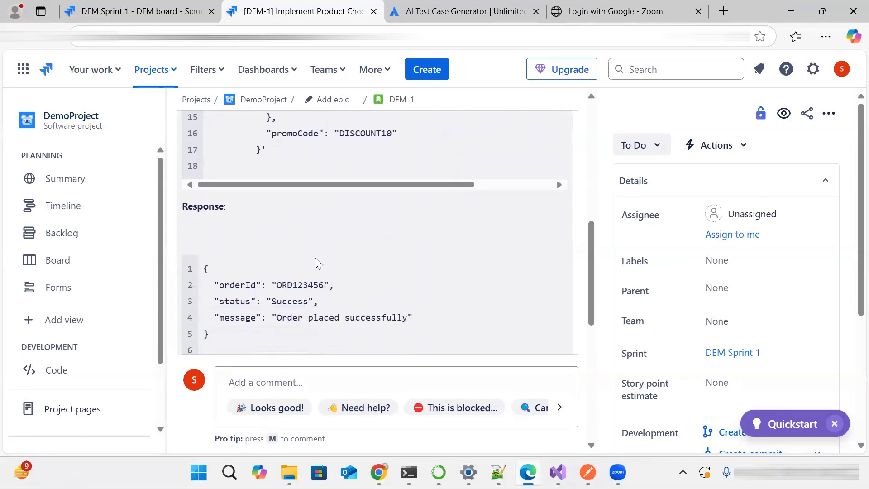
{"action": "scroll", "coordinate": [315, 264], "scroll_direction": "down", "scroll_amount": 3}
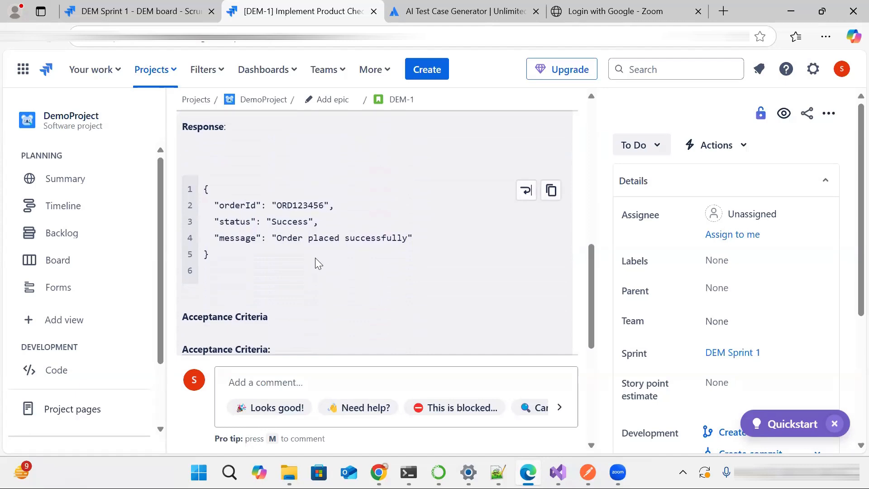
- Add the AI Test Case Generator app to the DEM-1 story and generate its test cases
{"action": "scroll", "coordinate": [316, 261], "scroll_direction": "up", "scroll_amount": 10}
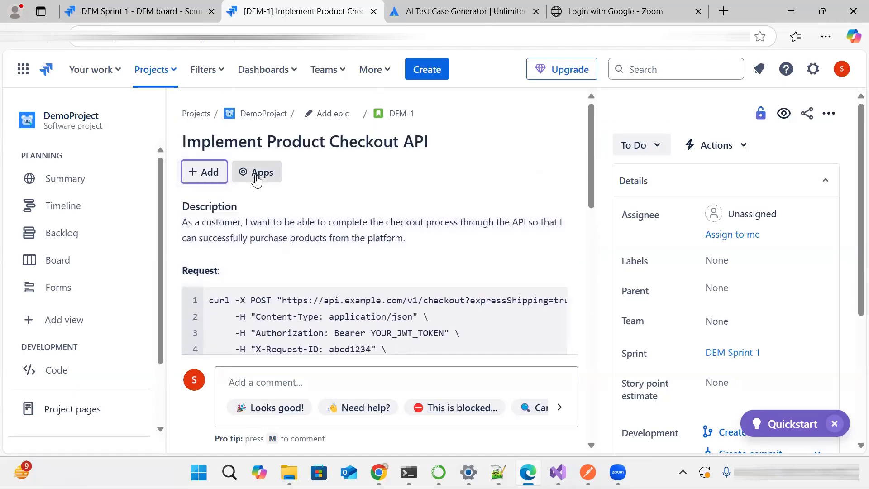
{"action": "left_click", "coordinate": [256, 176]}
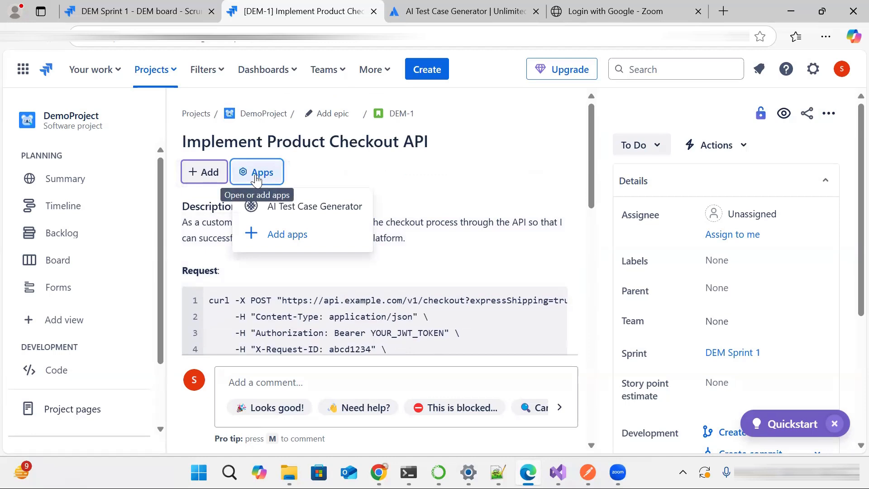
{"action": "left_click", "coordinate": [316, 207]}
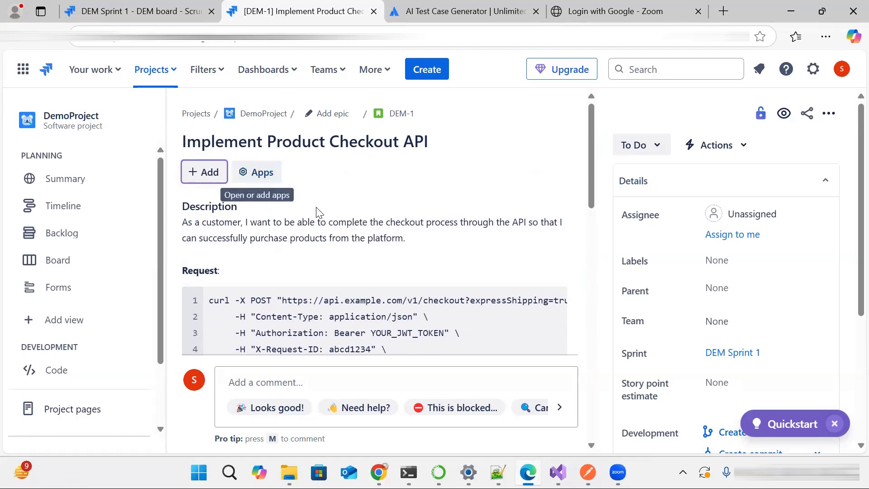
{"action": "scroll", "coordinate": [316, 211], "scroll_direction": "down", "scroll_amount": 10}
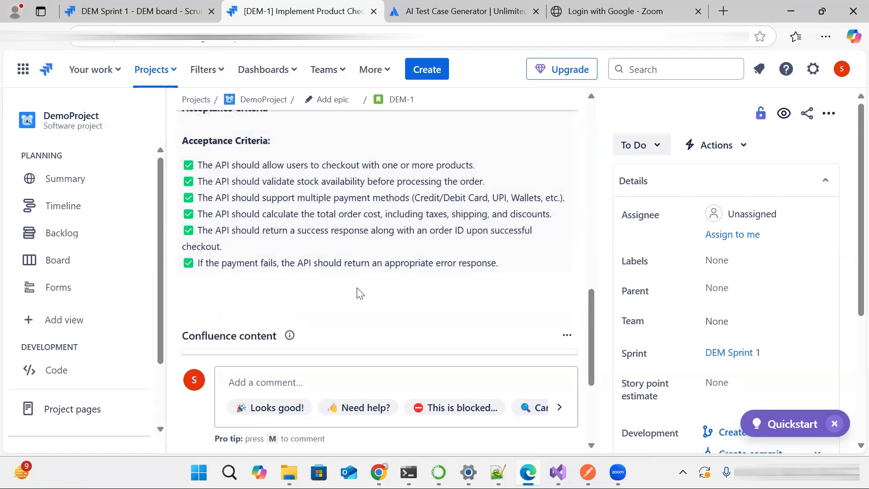
{"action": "scroll", "coordinate": [358, 291], "scroll_direction": "down", "scroll_amount": 4}
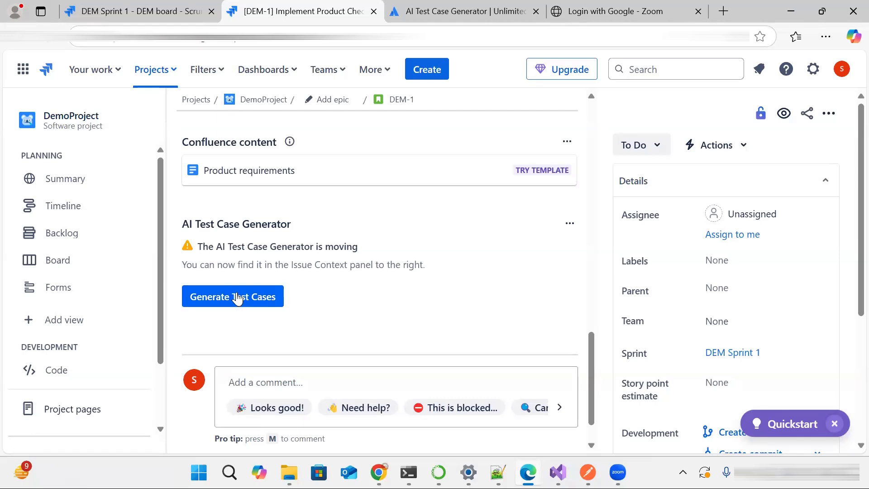
{"action": "left_click", "coordinate": [216, 299]}
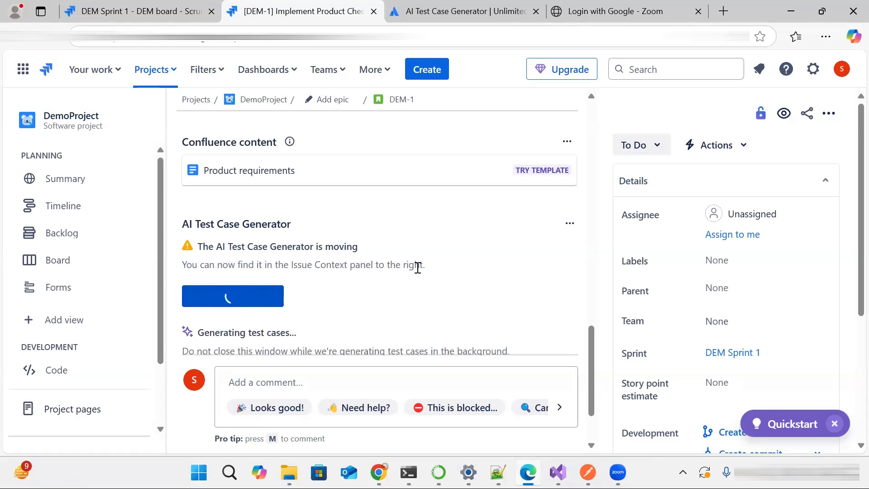
{"action": "scroll", "coordinate": [418, 267], "scroll_direction": "down", "scroll_amount": 1}
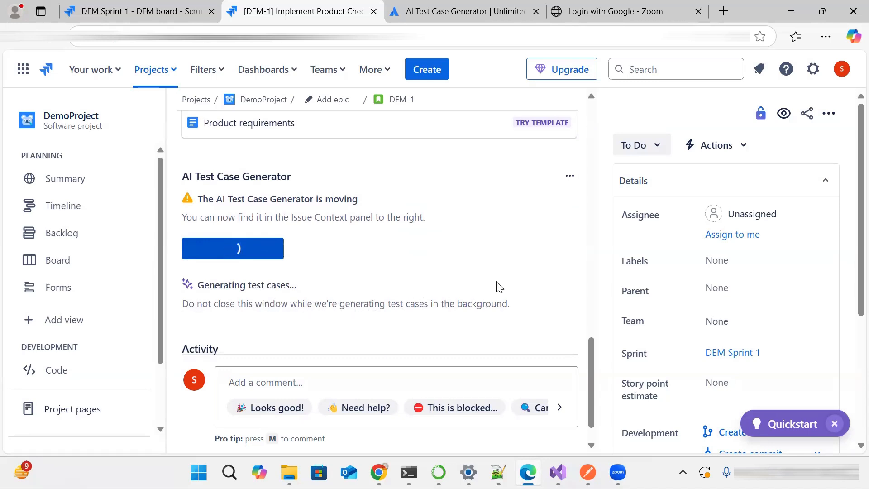
{"action": "scroll", "coordinate": [499, 287], "scroll_direction": "down", "scroll_amount": 1}
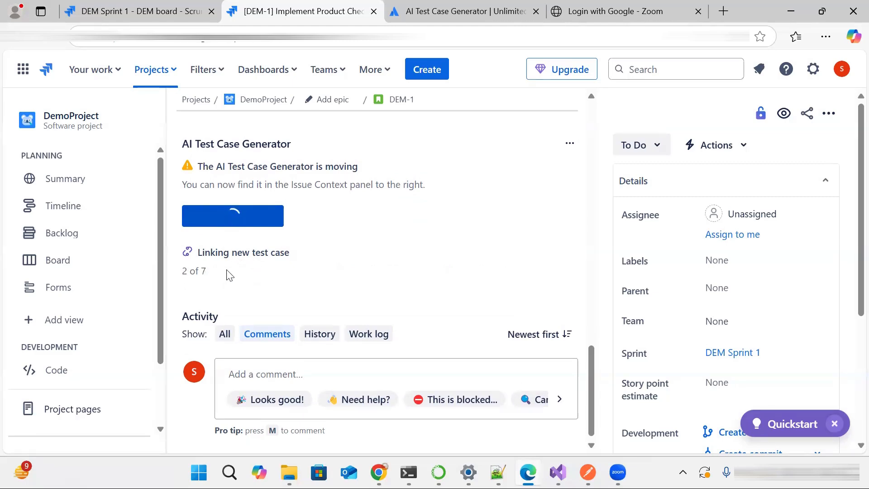
- Check the DEM-1 story for the generated test cases among its linked issues
{"action": "scroll", "coordinate": [388, 264], "scroll_direction": "up", "scroll_amount": 7}
{"action": "scroll", "coordinate": [390, 254], "scroll_direction": "up", "scroll_amount": 10}
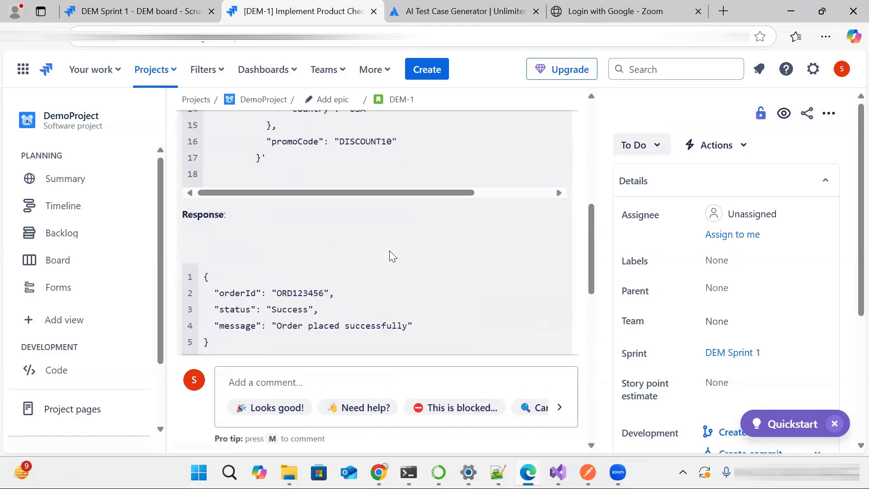
{"action": "scroll", "coordinate": [389, 255], "scroll_direction": "down", "scroll_amount": 6}
{"action": "scroll", "coordinate": [390, 255], "scroll_direction": "down", "scroll_amount": 10}
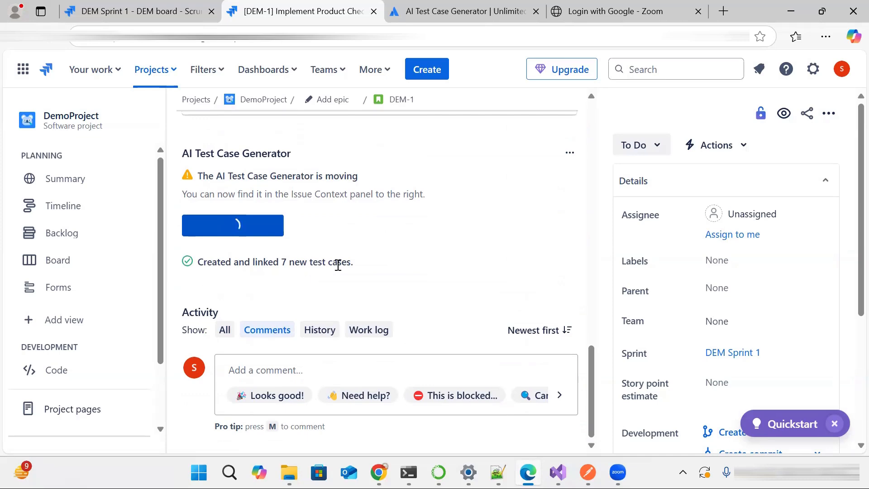
{"action": "scroll", "coordinate": [367, 265], "scroll_direction": "up", "scroll_amount": 15}
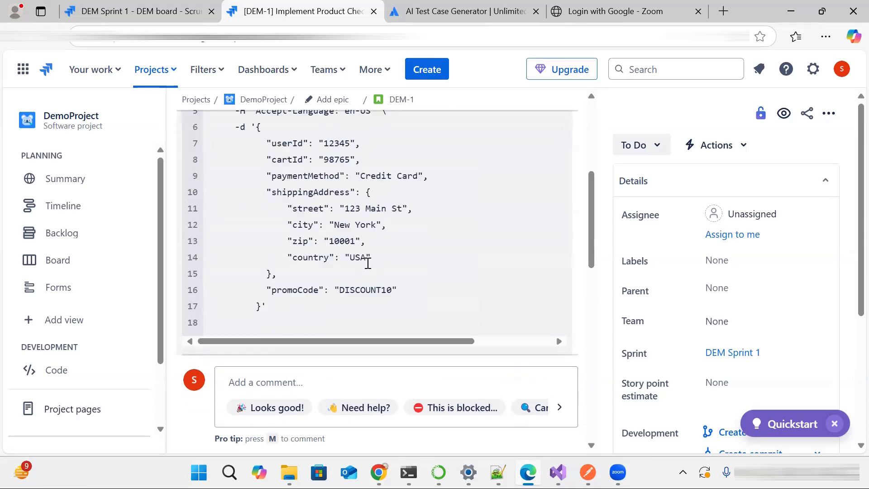
{"action": "scroll", "coordinate": [367, 263], "scroll_direction": "down", "scroll_amount": 14}
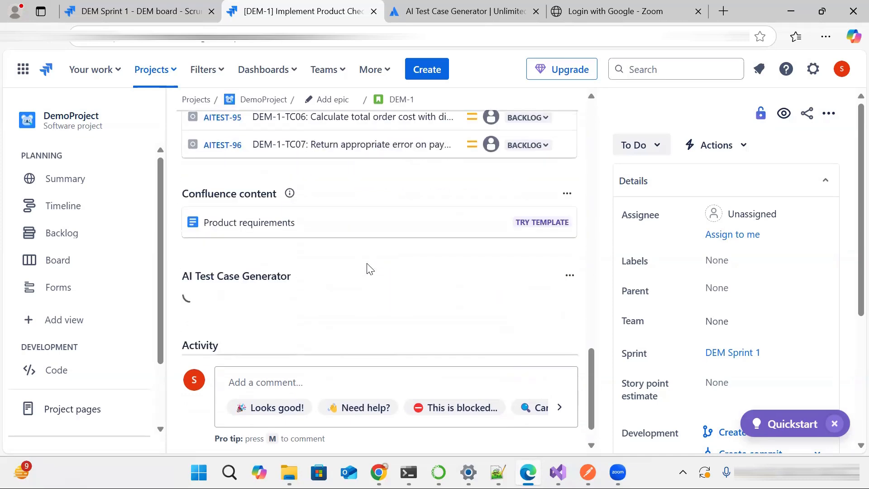
{"action": "scroll", "coordinate": [367, 267], "scroll_direction": "up", "scroll_amount": 4}
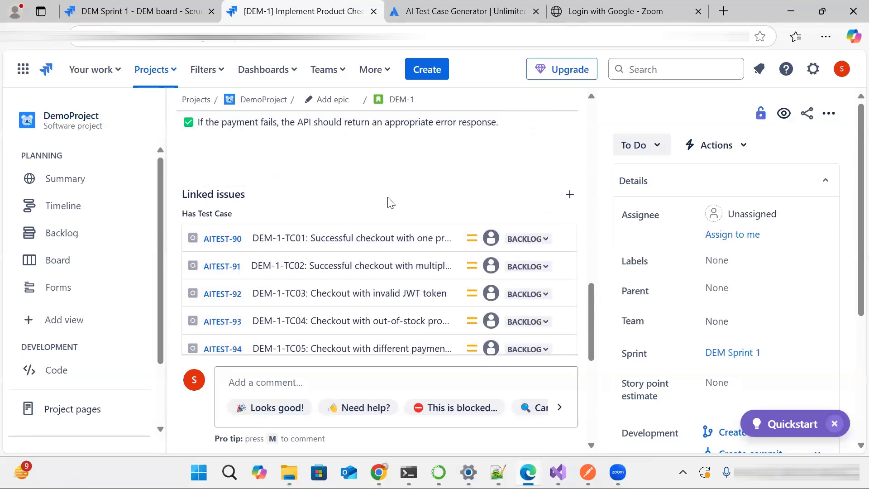
- Review the previews of the test cases linked to the DEM-1 story, from DEM-1-TC01 through DEM-1-TC07
{"action": "scroll", "coordinate": [390, 203], "scroll_direction": "down", "scroll_amount": 3}
{"action": "scroll", "coordinate": [390, 202], "scroll_direction": "up", "scroll_amount": 2}
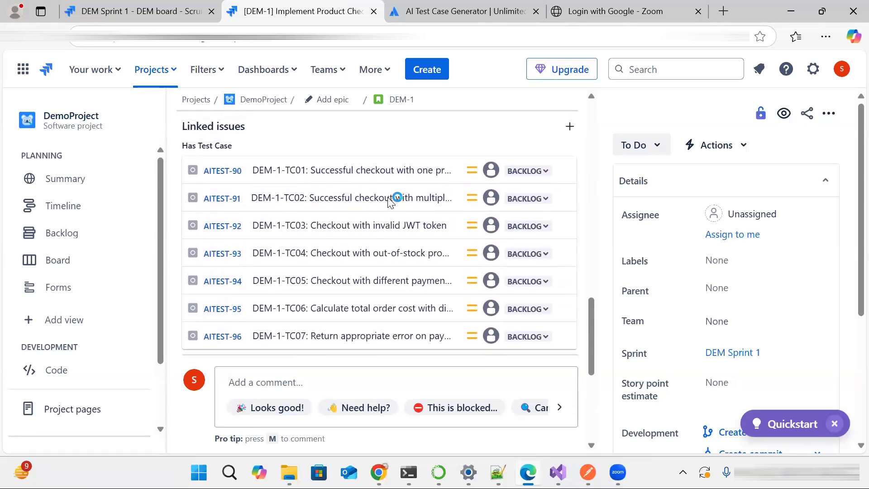
{"action": "scroll", "coordinate": [390, 203], "scroll_direction": "down", "scroll_amount": 1}
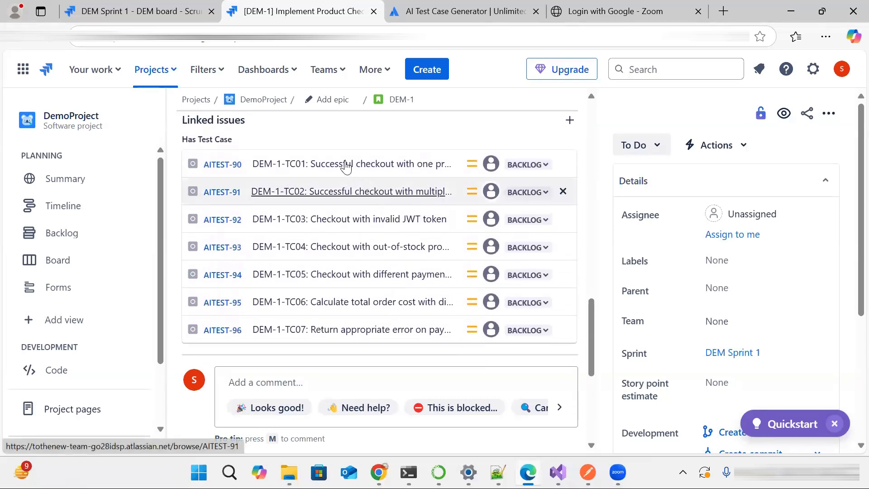
{"action": "mouse_move", "coordinate": [346, 166]}
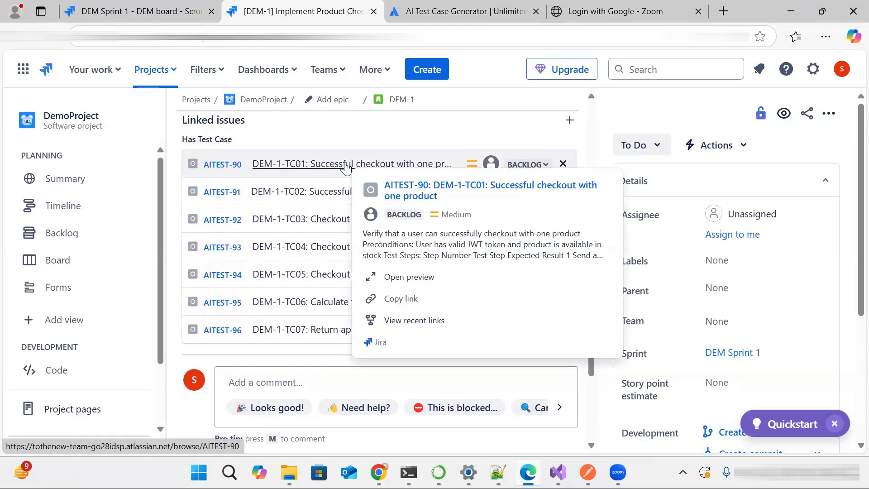
{"action": "mouse_move", "coordinate": [312, 193]}
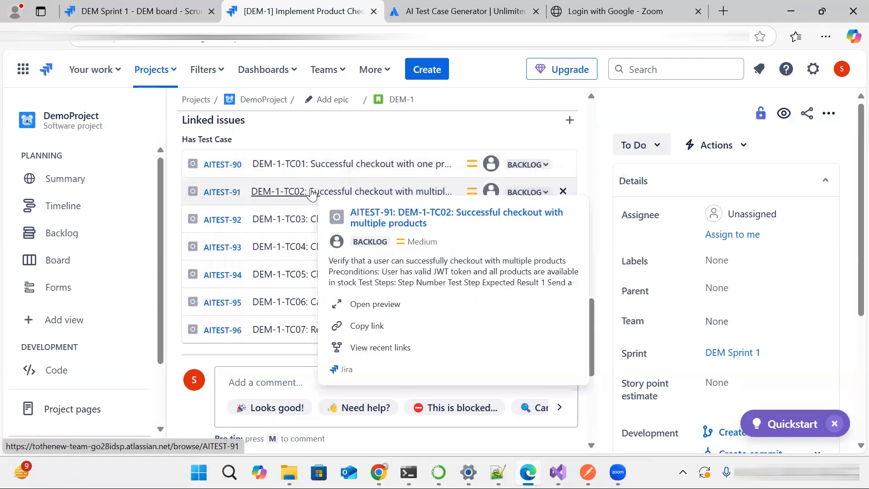
{"action": "mouse_move", "coordinate": [298, 221]}
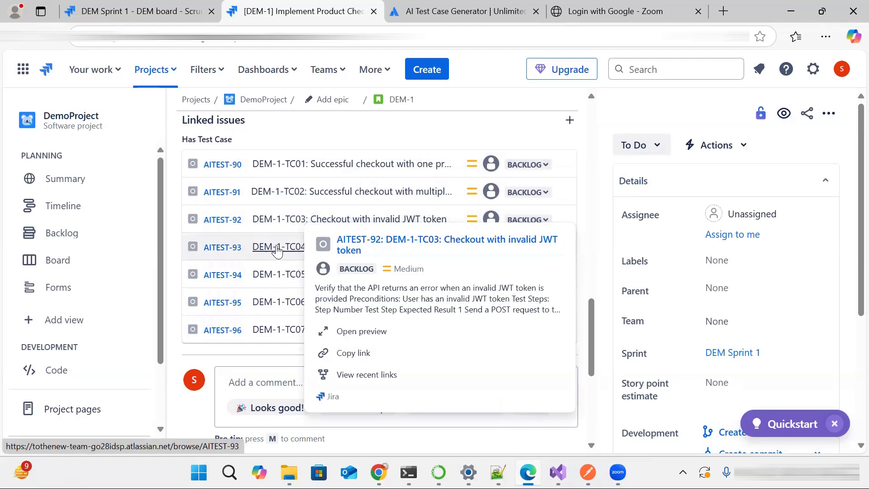
{"action": "mouse_move", "coordinate": [277, 249]}
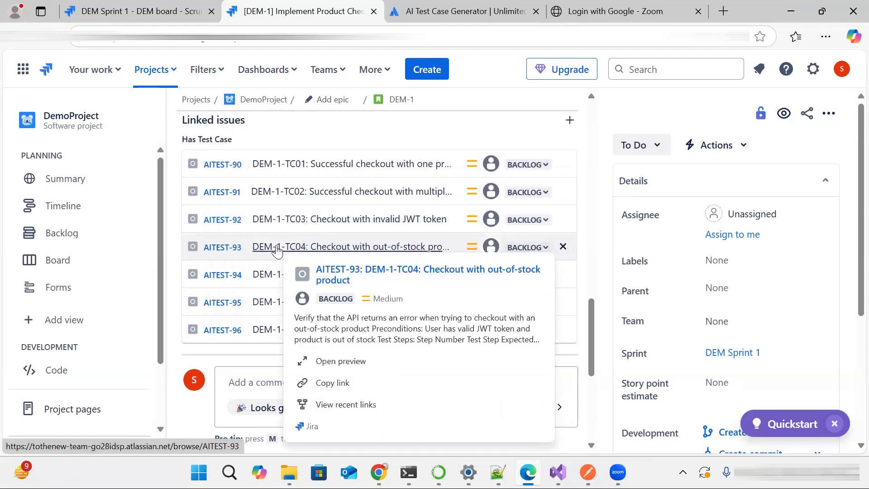
{"action": "mouse_move", "coordinate": [265, 278]}
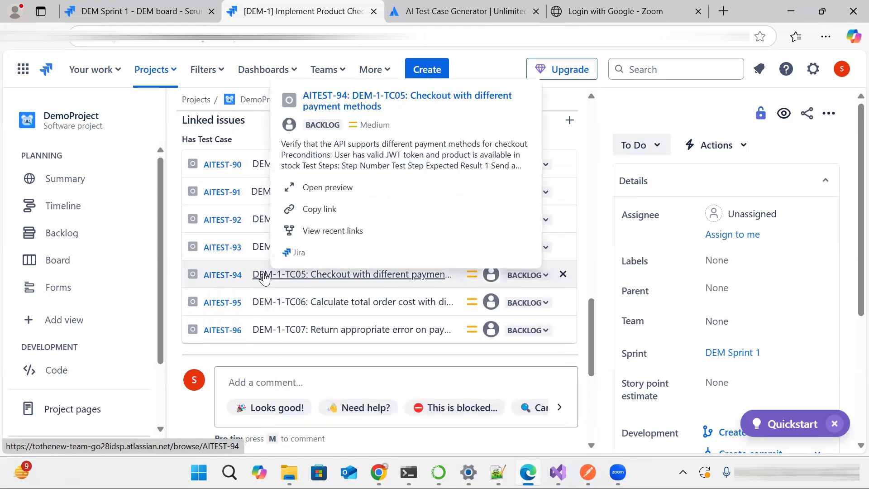
{"action": "mouse_move", "coordinate": [309, 303]}
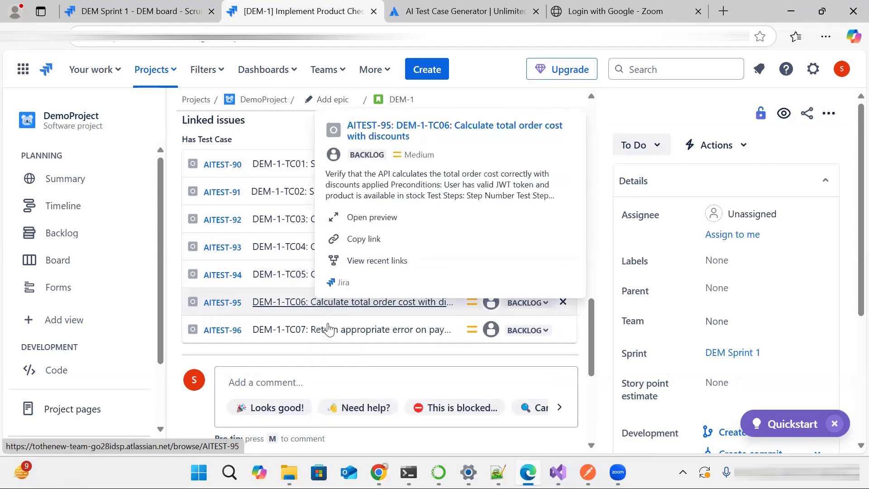
{"action": "mouse_move", "coordinate": [329, 329]}
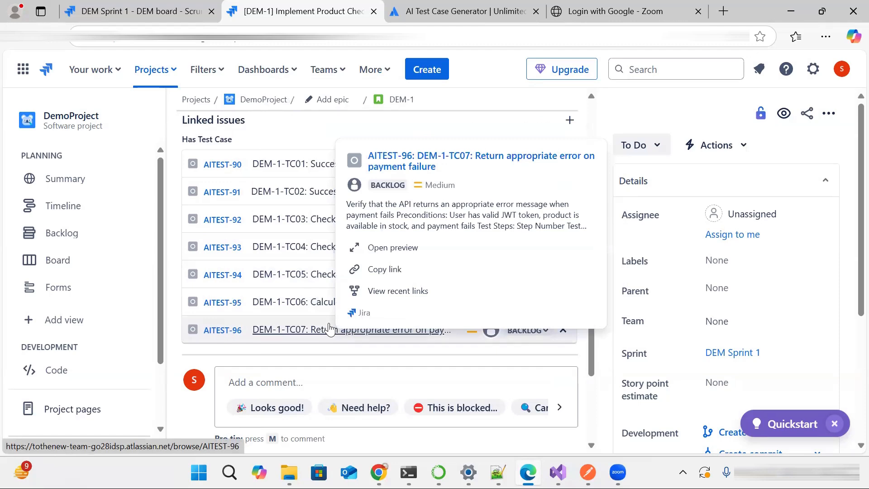
{"action": "scroll", "coordinate": [330, 329], "scroll_direction": "down", "scroll_amount": 1}
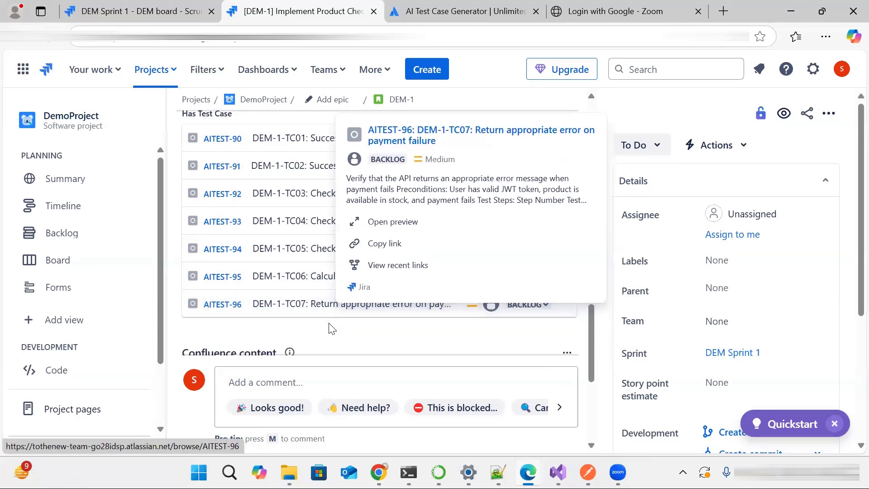
{"action": "scroll", "coordinate": [330, 329], "scroll_direction": "up", "scroll_amount": 1}
{"action": "scroll", "coordinate": [297, 257], "scroll_direction": "up", "scroll_amount": 1}
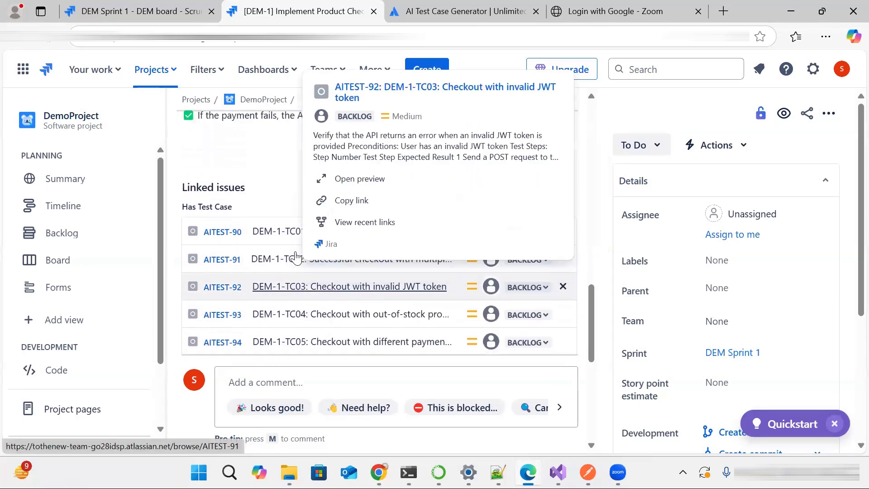
{"action": "scroll", "coordinate": [297, 257], "scroll_direction": "down", "scroll_amount": 2}
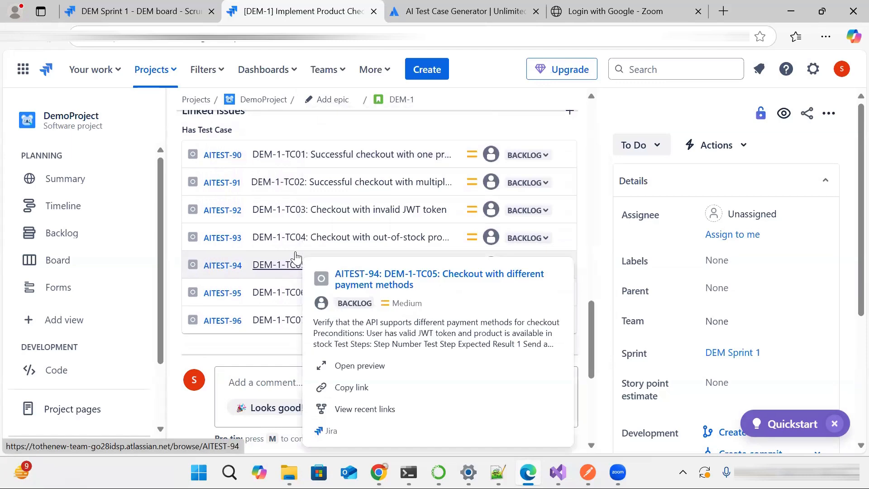
{"action": "scroll", "coordinate": [296, 257], "scroll_direction": "up", "scroll_amount": 1}
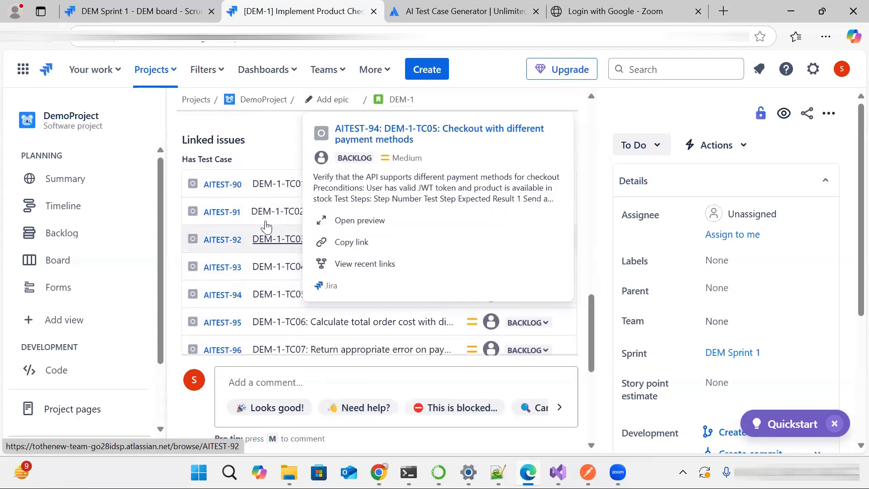
- Open test case AITEST-90 in a separate browser tab and examine its preconditions, test steps, expected results, priority and linked issue
{"action": "middle_click", "coordinate": [226, 186]}
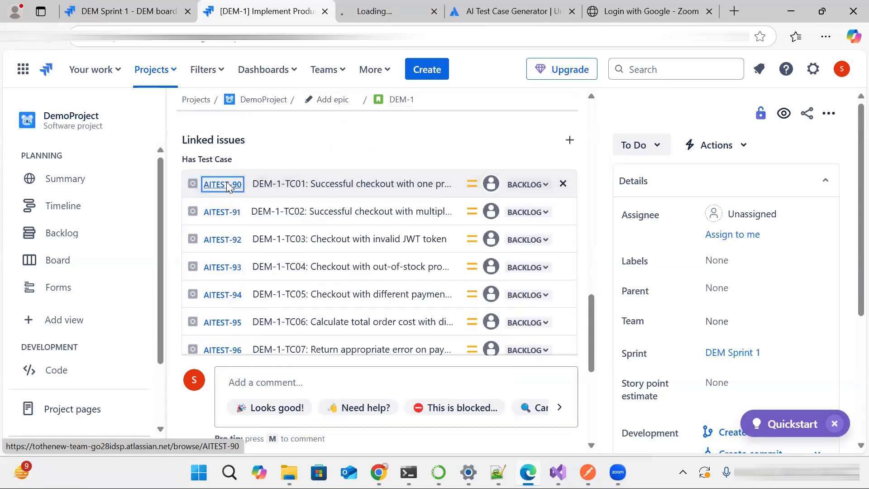
{"action": "left_click", "coordinate": [376, 11]}
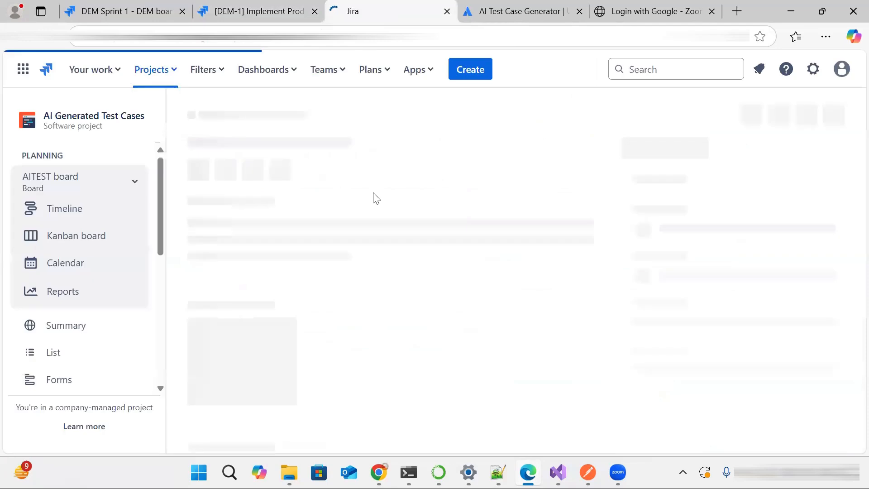
{"action": "scroll", "coordinate": [376, 199], "scroll_direction": "down", "scroll_amount": 1}
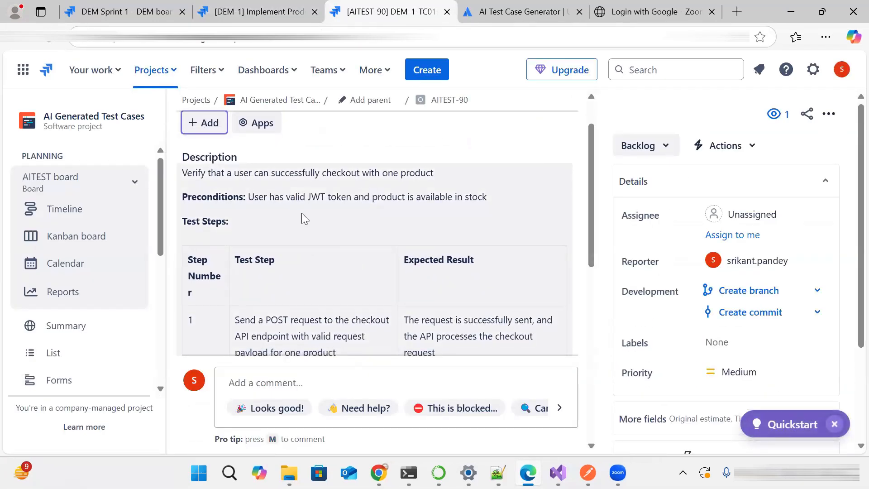
{"action": "scroll", "coordinate": [301, 213], "scroll_direction": "down", "scroll_amount": 3}
{"action": "scroll", "coordinate": [302, 213], "scroll_direction": "down", "scroll_amount": 4}
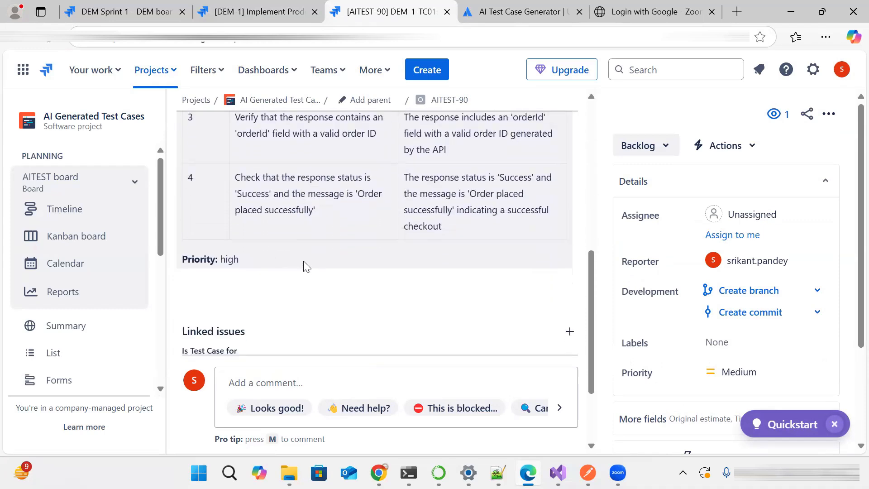
{"action": "scroll", "coordinate": [302, 266], "scroll_direction": "down", "scroll_amount": 2}
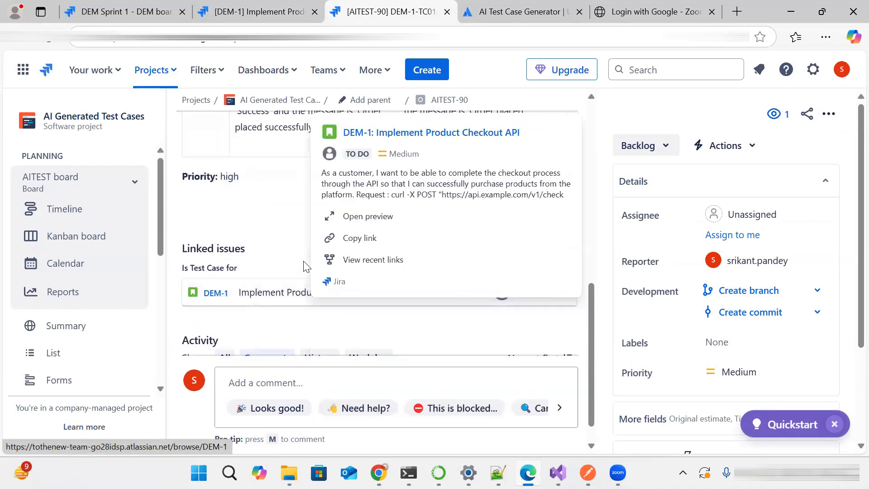
{"action": "scroll", "coordinate": [304, 264], "scroll_direction": "up", "scroll_amount": 3}
{"action": "scroll", "coordinate": [305, 262], "scroll_direction": "up", "scroll_amount": 3}
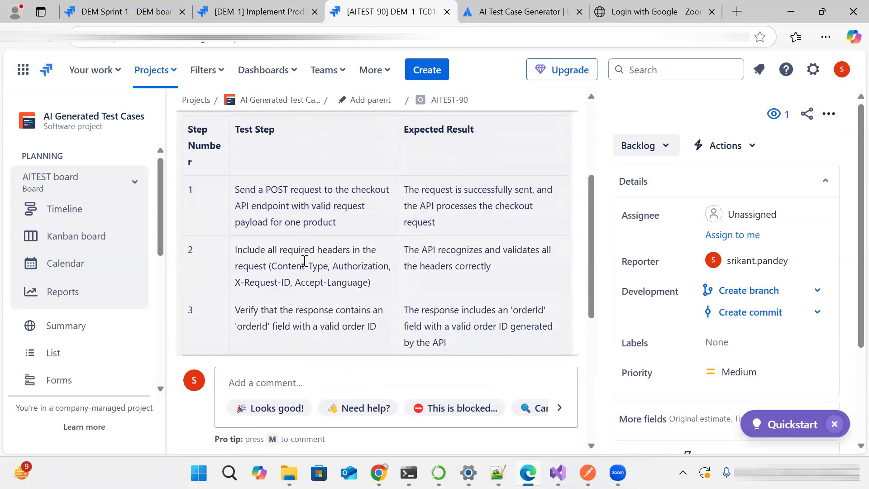
- Open the DEM-1 story linked from AITEST-90 and review its API request, response and linked test cases
{"action": "scroll", "coordinate": [304, 266], "scroll_direction": "down", "scroll_amount": 8}
{"action": "left_click", "coordinate": [216, 266]}
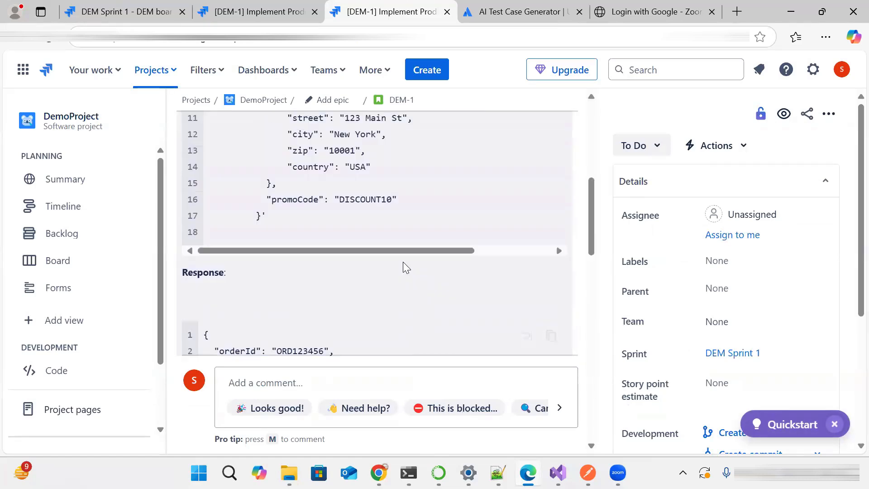
{"action": "scroll", "coordinate": [403, 262], "scroll_direction": "up", "scroll_amount": 5}
{"action": "scroll", "coordinate": [404, 263], "scroll_direction": "up", "scroll_amount": 1}
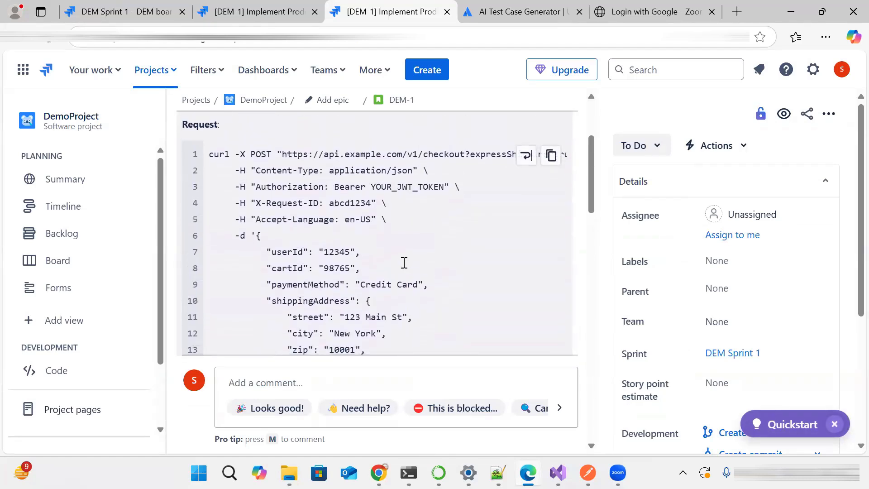
{"action": "scroll", "coordinate": [404, 263], "scroll_direction": "down", "scroll_amount": 5}
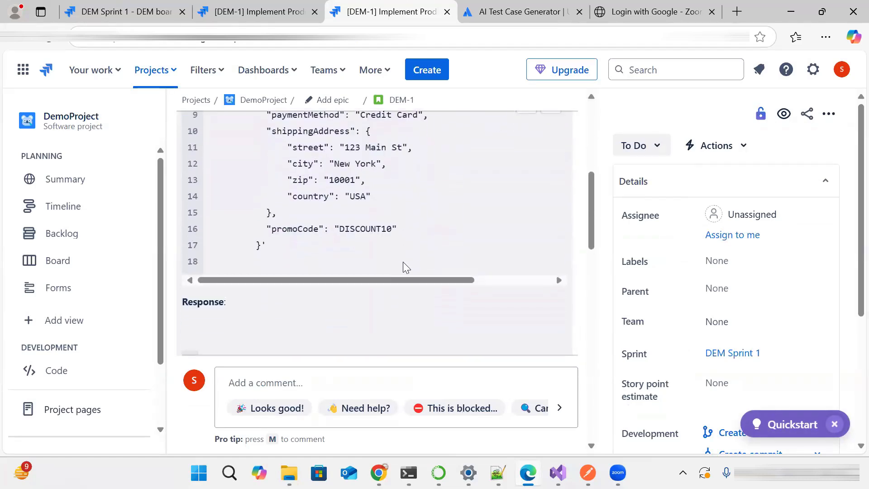
{"action": "scroll", "coordinate": [402, 262], "scroll_direction": "down", "scroll_amount": 1}
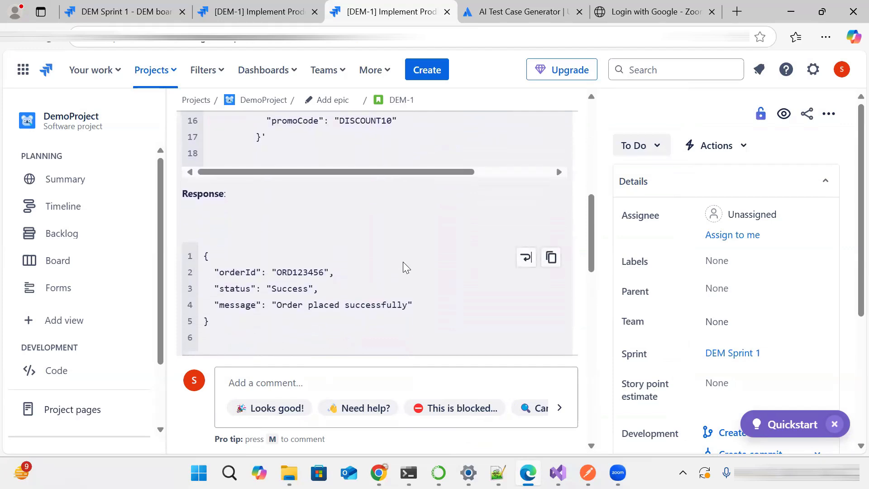
{"action": "scroll", "coordinate": [402, 262], "scroll_direction": "down", "scroll_amount": 10}
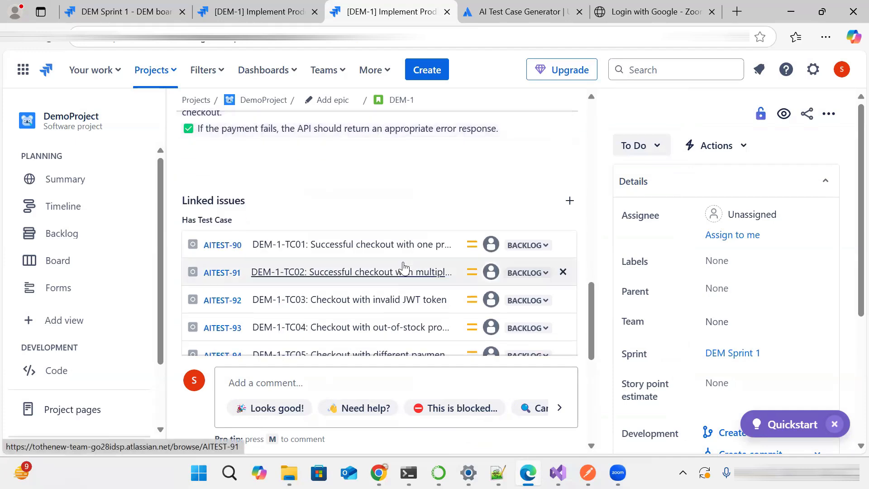
{"action": "scroll", "coordinate": [404, 268], "scroll_direction": "down", "scroll_amount": 2}
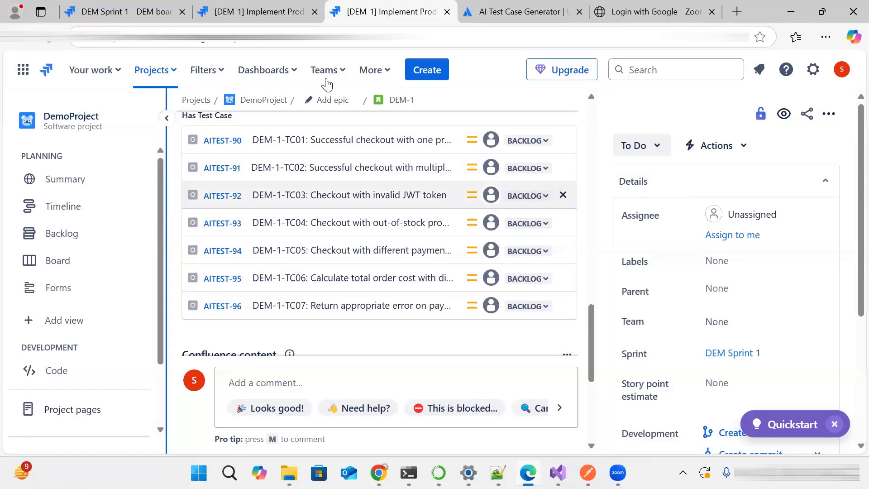
- Open test case AITEST-91 in a separate browser tab, read its test steps and expected results, and return to the DEM-1 story
{"action": "left_click", "coordinate": [221, 168]}
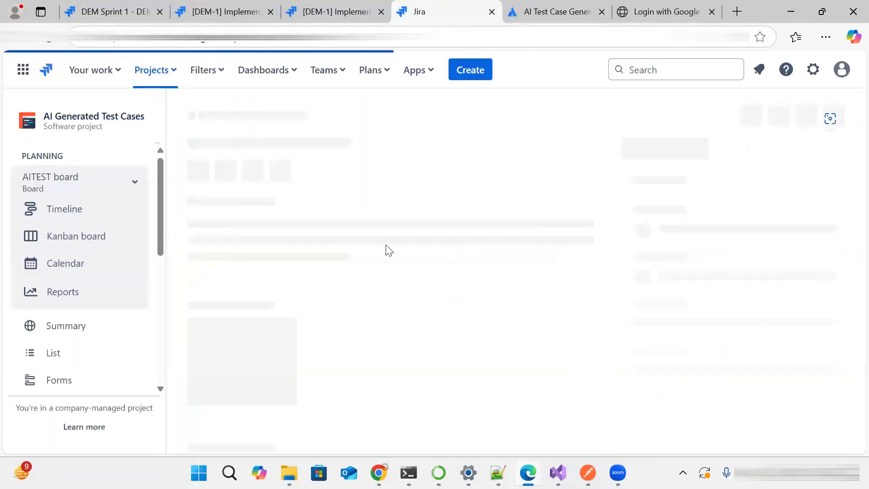
{"action": "scroll", "coordinate": [386, 246], "scroll_direction": "down", "scroll_amount": 5}
{"action": "scroll", "coordinate": [385, 245], "scroll_direction": "up", "scroll_amount": 5}
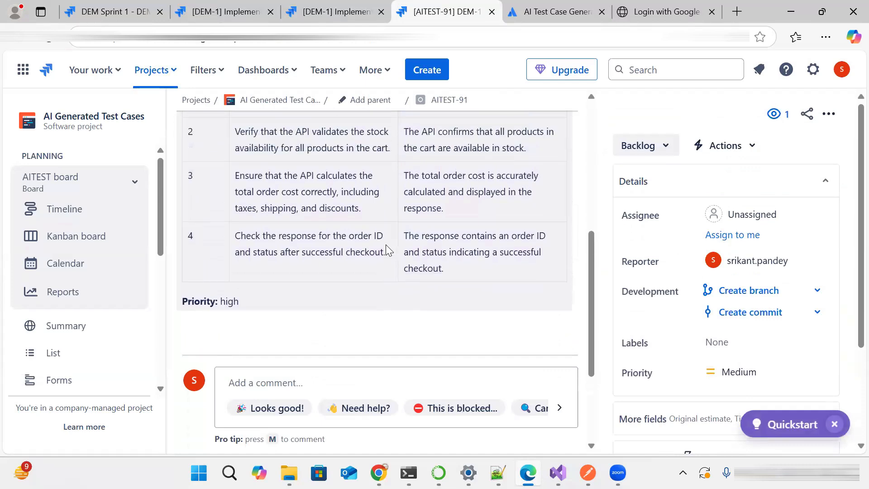
{"action": "left_click", "coordinate": [331, 15]}
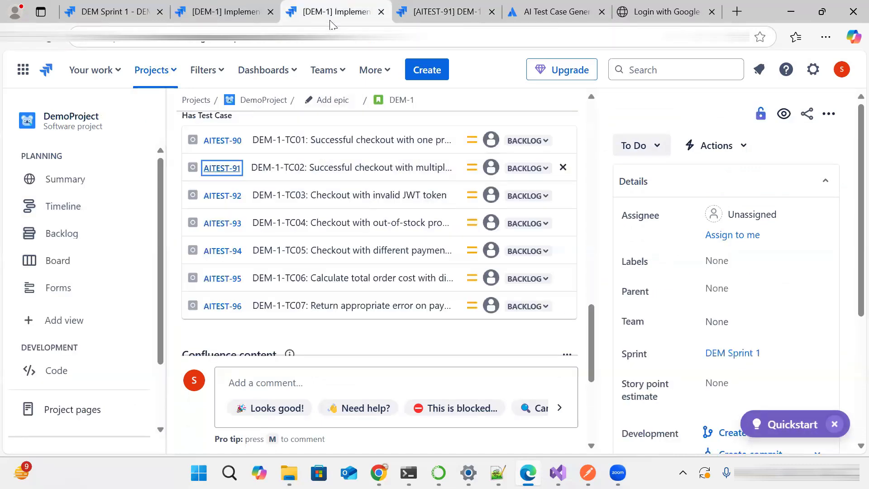
- Return to the DEM Sprint 1 board, close the DEM-1 story and open DEM-2 "Implement Product Checkout Screen for Web App" in a separate browser tab
{"action": "left_click", "coordinate": [118, 15]}
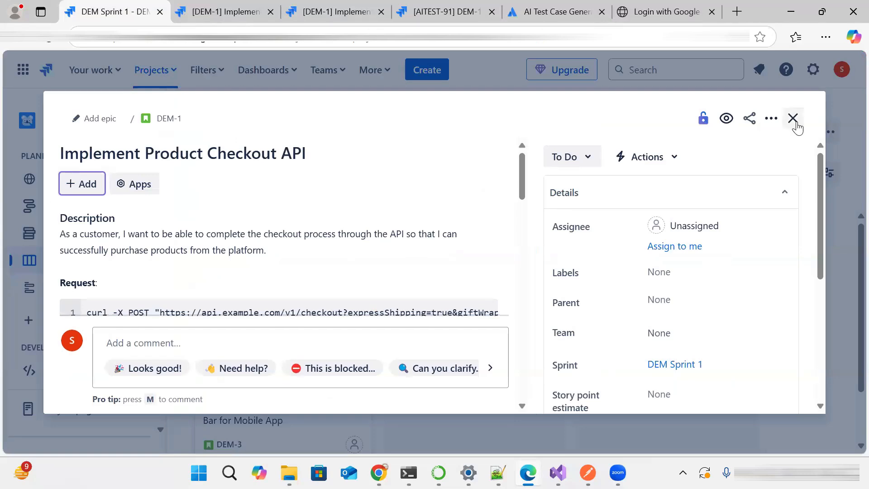
{"action": "key", "text": "Escape"}
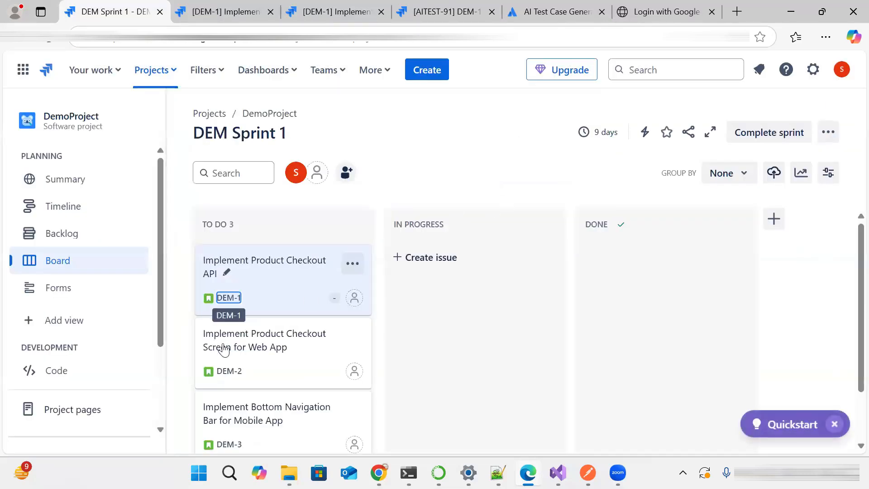
{"action": "left_click", "coordinate": [264, 348]}
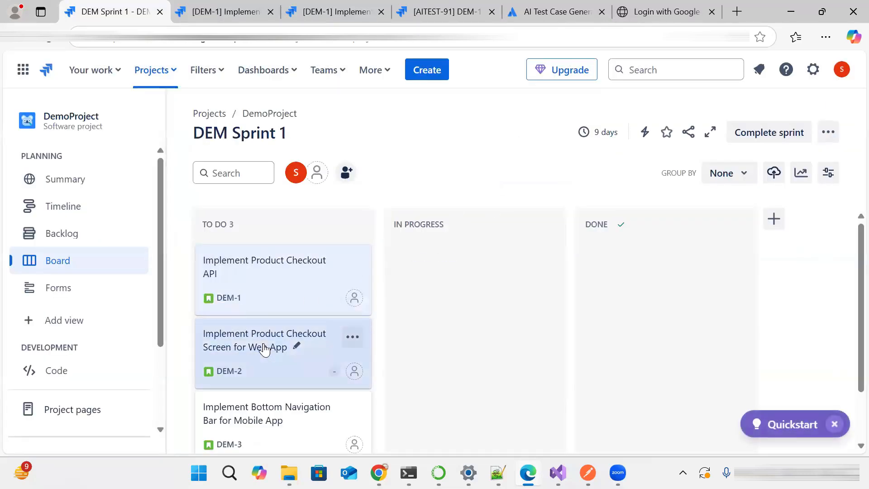
{"action": "left_click", "coordinate": [227, 372]}
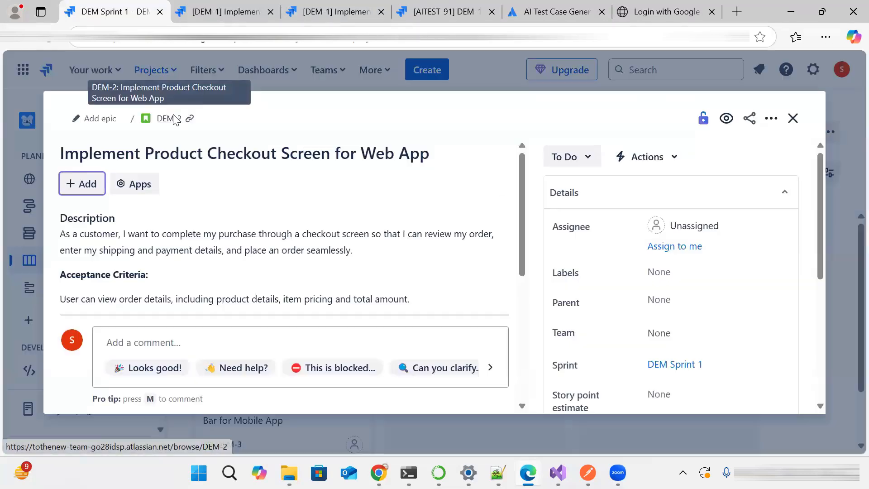
{"action": "left_click", "coordinate": [174, 117]}
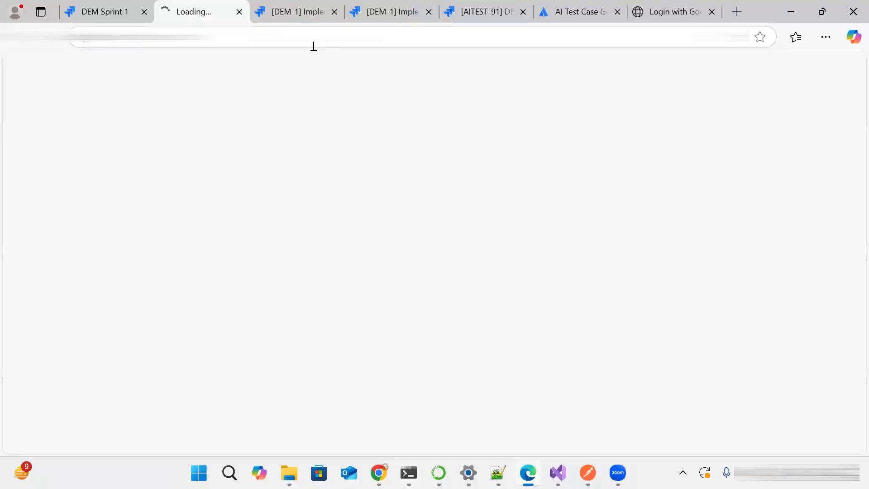
- Close the leftover DEM-1 and AITEST-91 browser tabs, keeping the DEM-2 story in view
{"action": "left_click", "coordinate": [334, 12]}
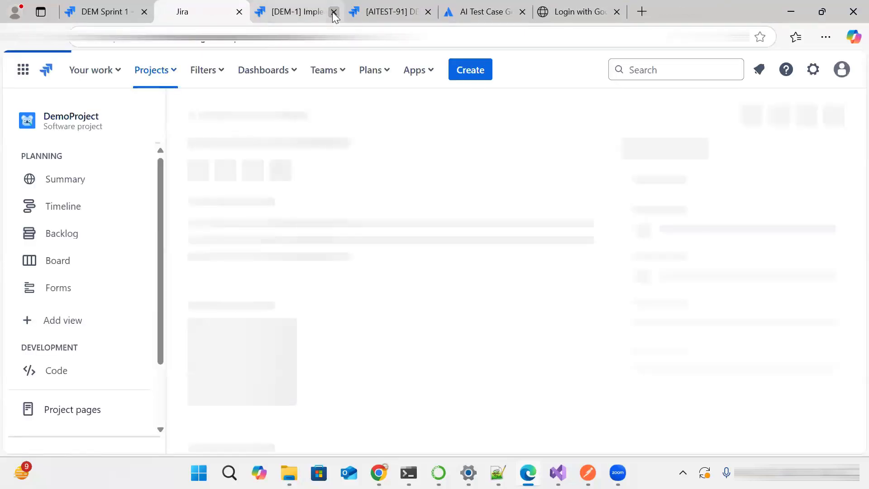
{"action": "left_click", "coordinate": [333, 12]}
{"action": "left_click", "coordinate": [332, 12]}
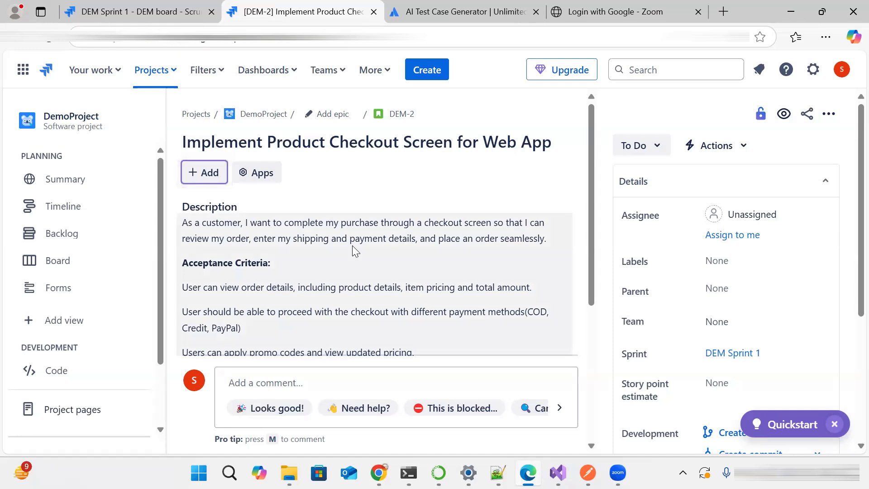
- Read the DEM-2 description and acceptance criteria, and generate its test cases with the AI Test Case Generator app
{"action": "scroll", "coordinate": [352, 245], "scroll_direction": "down", "scroll_amount": 3}
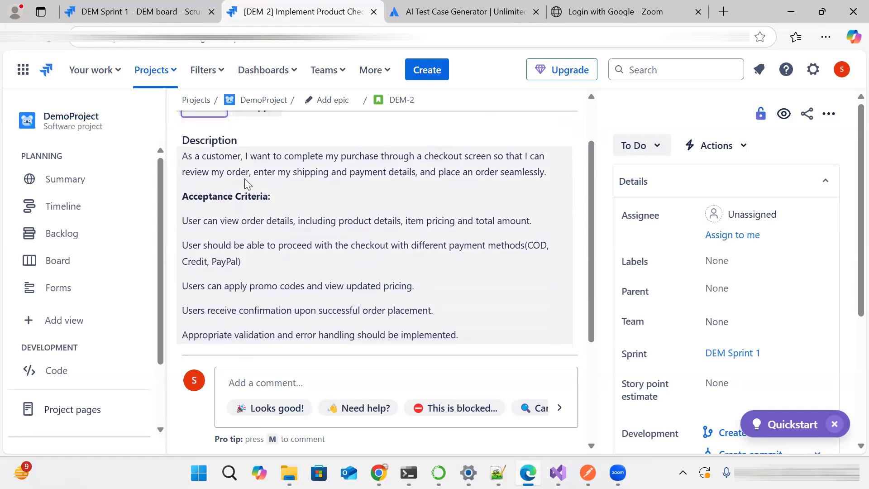
{"action": "scroll", "coordinate": [324, 231], "scroll_direction": "down", "scroll_amount": 2}
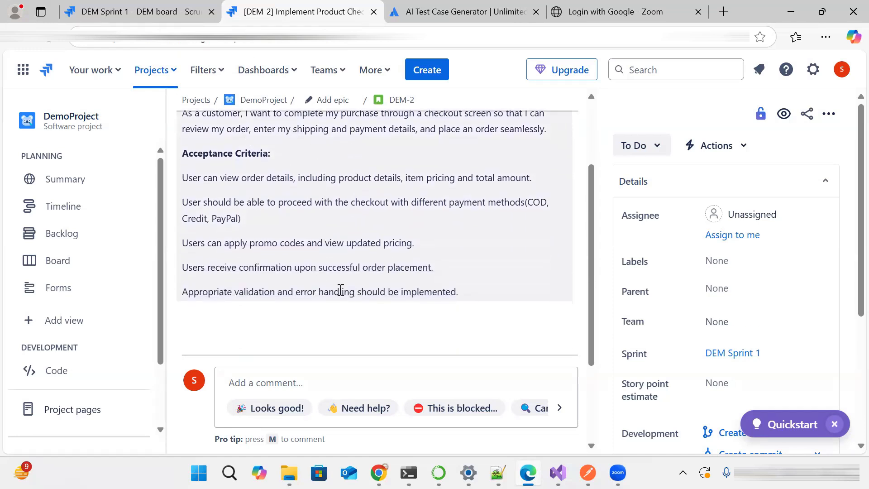
{"action": "scroll", "coordinate": [340, 290], "scroll_direction": "down", "scroll_amount": 2}
{"action": "scroll", "coordinate": [341, 292], "scroll_direction": "up", "scroll_amount": 6}
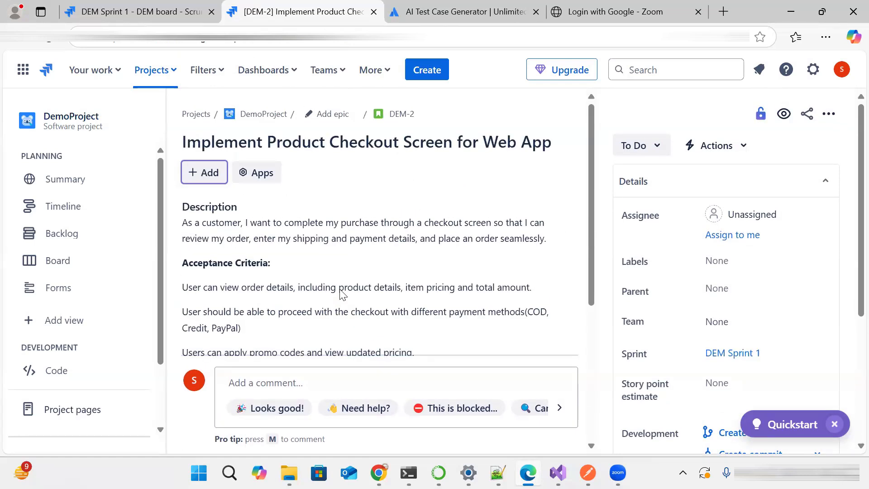
{"action": "scroll", "coordinate": [703, 322], "scroll_direction": "down", "scroll_amount": 5}
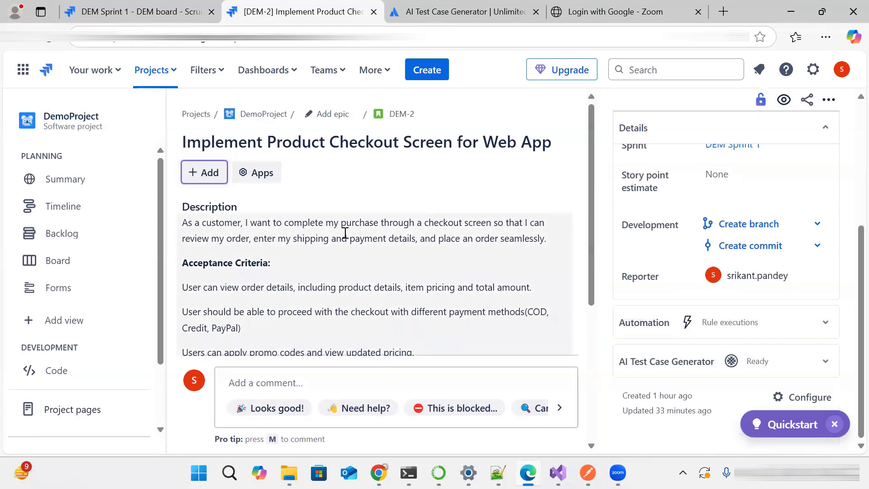
{"action": "left_click", "coordinate": [248, 178]}
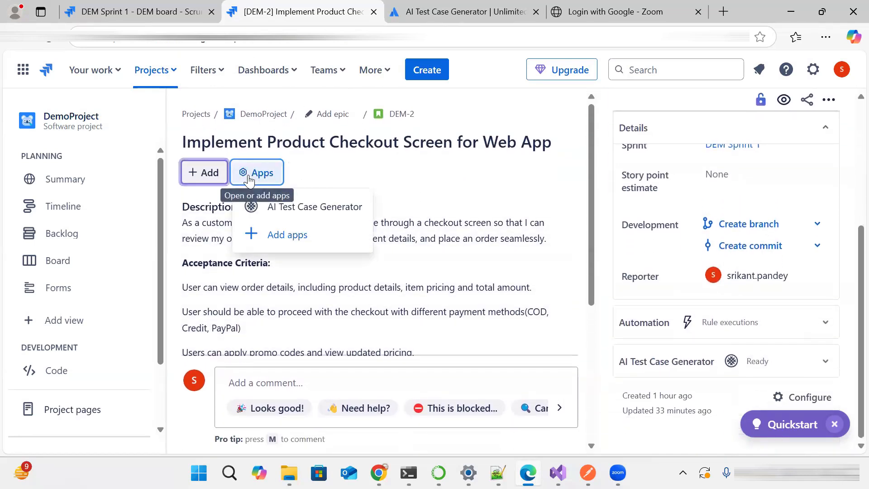
{"action": "left_click", "coordinate": [289, 207]}
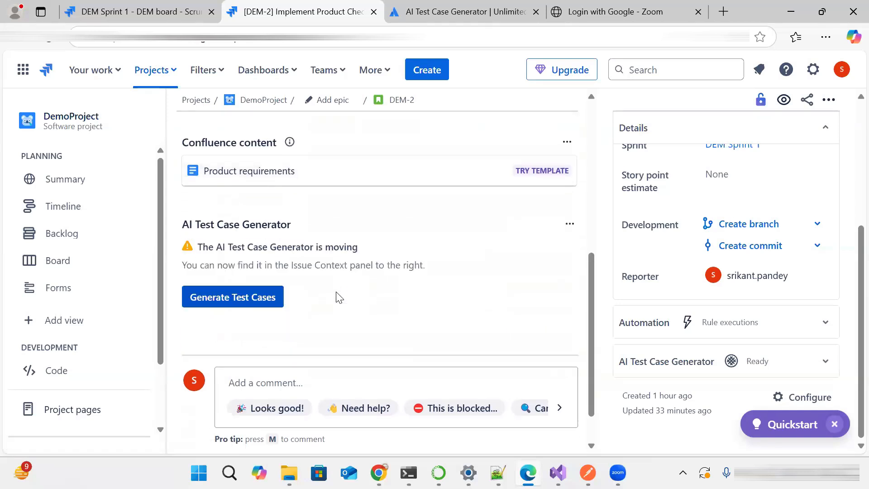
{"action": "left_click", "coordinate": [226, 296]}
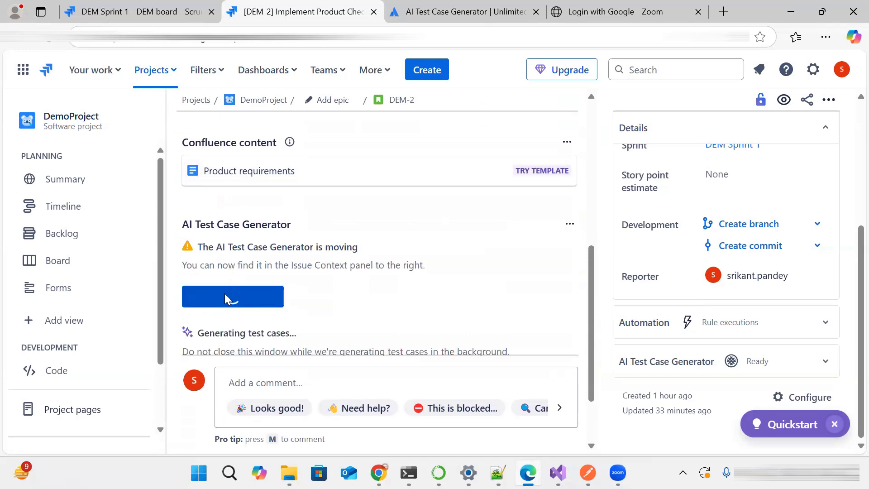
{"action": "scroll", "coordinate": [225, 294], "scroll_direction": "down", "scroll_amount": 2}
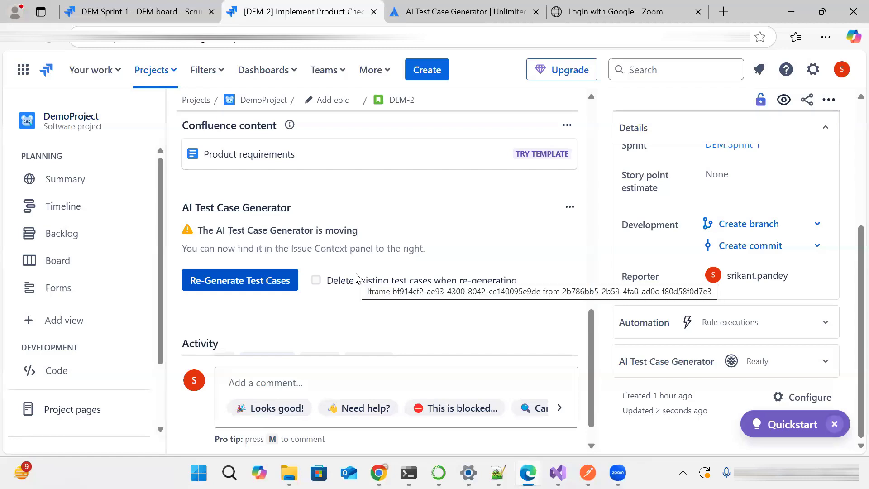
- Review the test cases linked to DEM-2, previewing individual entries and comparing the list with the story's acceptance criteria
{"action": "scroll", "coordinate": [355, 277], "scroll_direction": "up", "scroll_amount": 5}
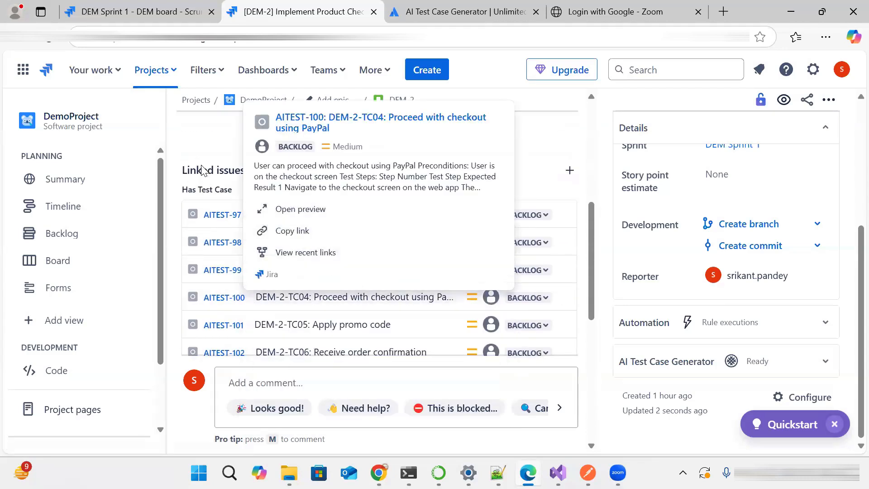
{"action": "scroll", "coordinate": [343, 178], "scroll_direction": "up", "scroll_amount": 3}
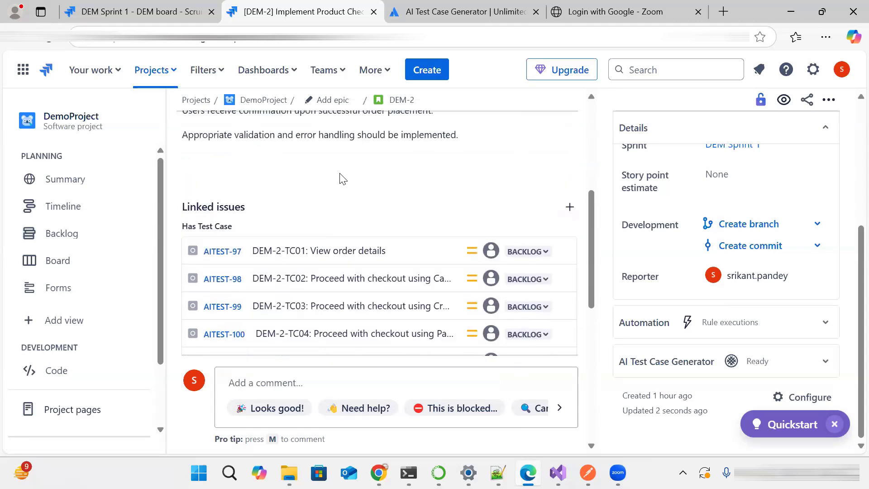
{"action": "scroll", "coordinate": [312, 217], "scroll_direction": "down", "scroll_amount": 3}
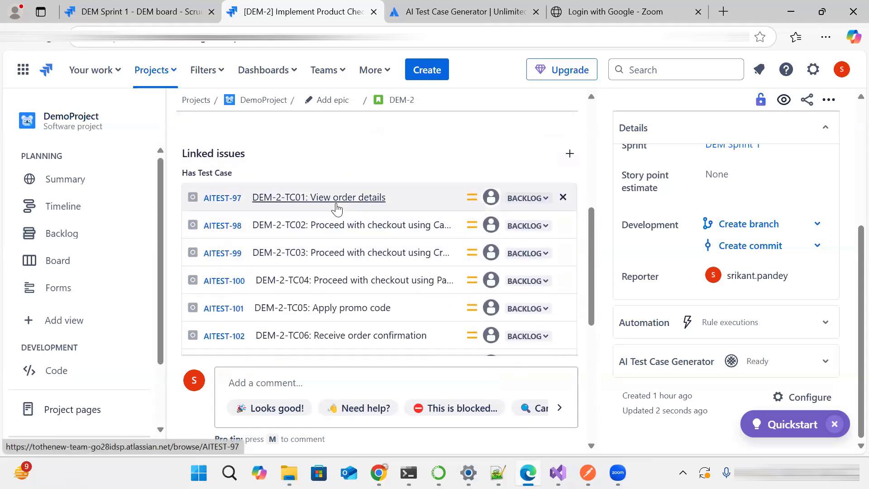
{"action": "mouse_move", "coordinate": [317, 199]}
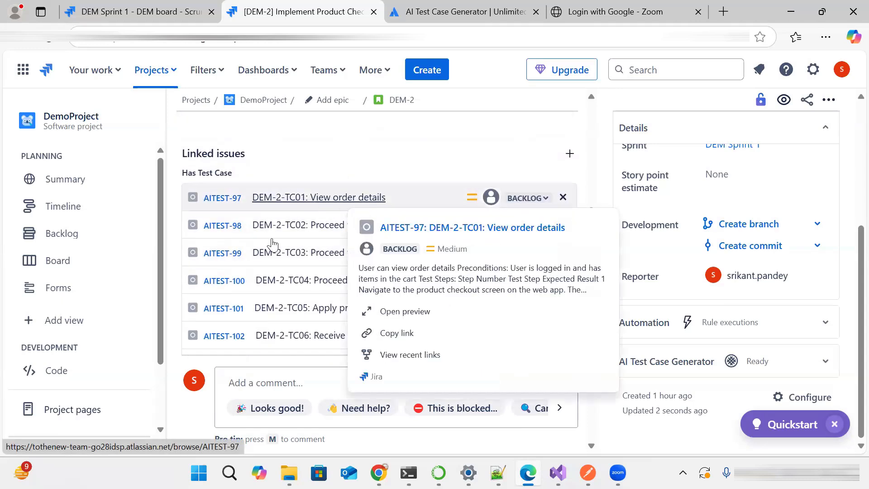
{"action": "mouse_move", "coordinate": [362, 235]}
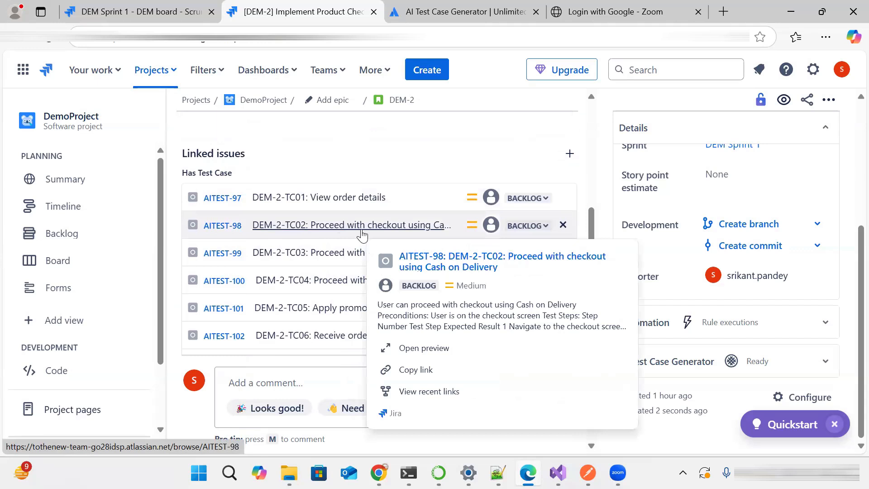
{"action": "mouse_move", "coordinate": [332, 256]}
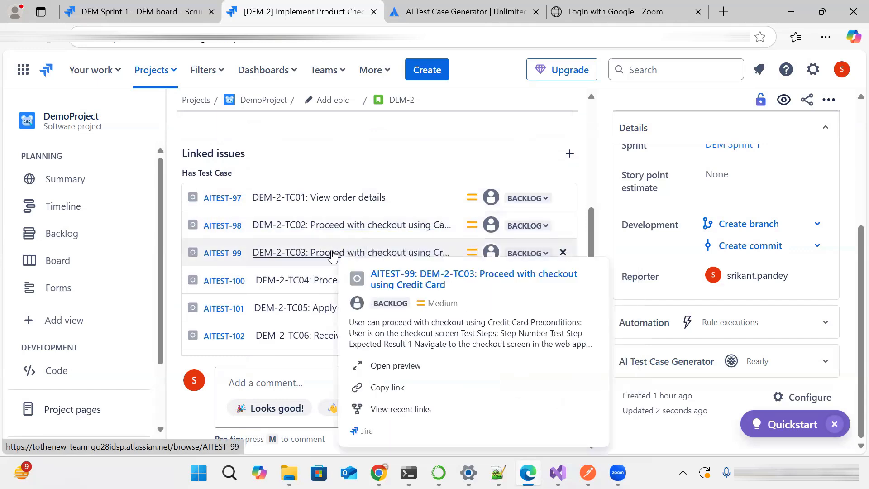
{"action": "mouse_move", "coordinate": [297, 286]}
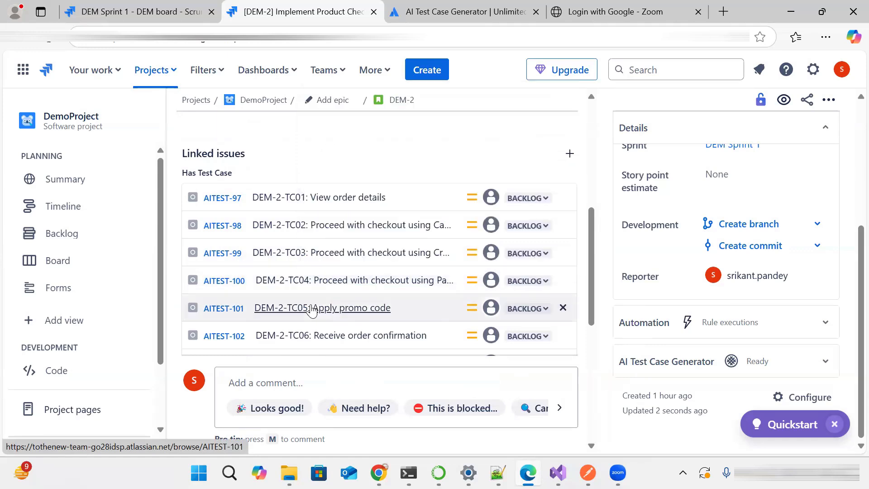
{"action": "scroll", "coordinate": [311, 308], "scroll_direction": "down", "scroll_amount": 1}
{"action": "mouse_move", "coordinate": [311, 308]}
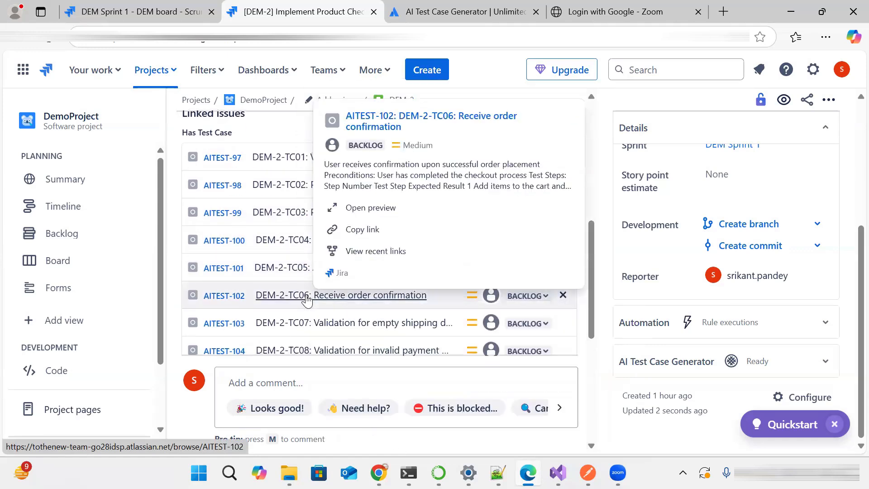
{"action": "scroll", "coordinate": [305, 296], "scroll_direction": "down", "scroll_amount": 1}
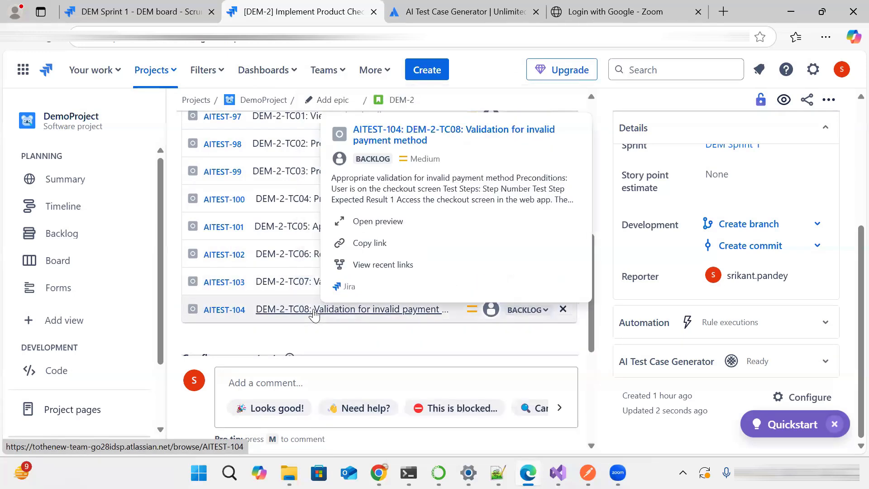
{"action": "scroll", "coordinate": [316, 315], "scroll_direction": "down", "scroll_amount": 2}
{"action": "scroll", "coordinate": [312, 312], "scroll_direction": "up", "scroll_amount": 3}
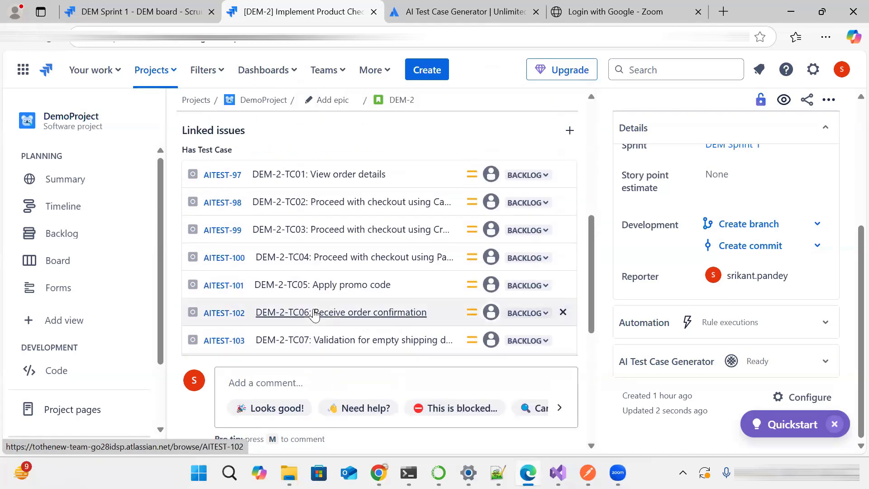
{"action": "scroll", "coordinate": [314, 314], "scroll_direction": "up", "scroll_amount": 1}
{"action": "scroll", "coordinate": [314, 315], "scroll_direction": "down", "scroll_amount": 3}
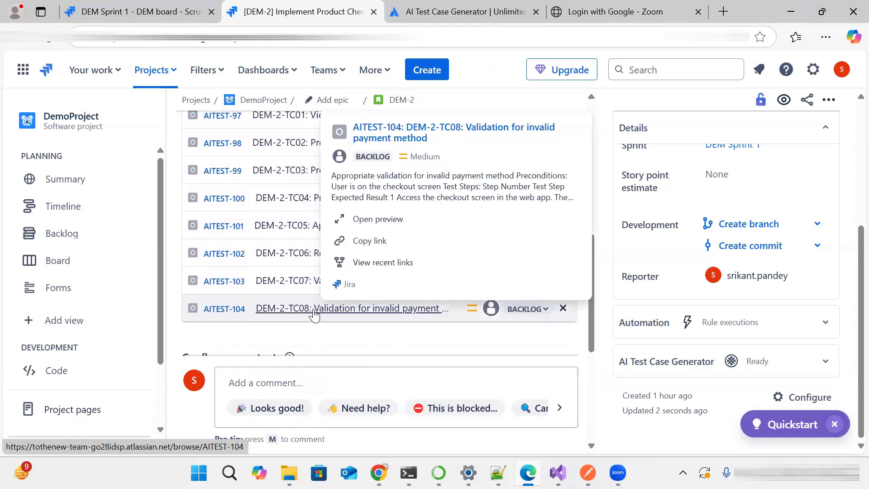
{"action": "scroll", "coordinate": [315, 314], "scroll_direction": "up", "scroll_amount": 1}
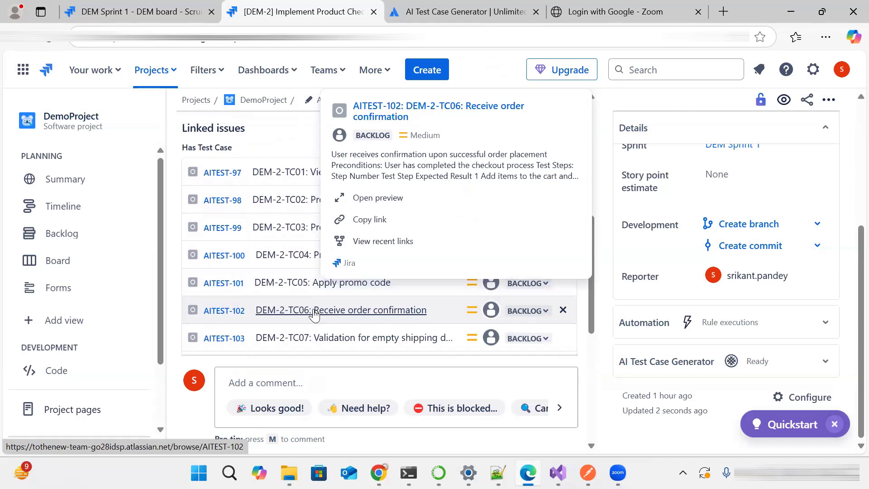
{"action": "scroll", "coordinate": [281, 223], "scroll_direction": "up", "scroll_amount": 6}
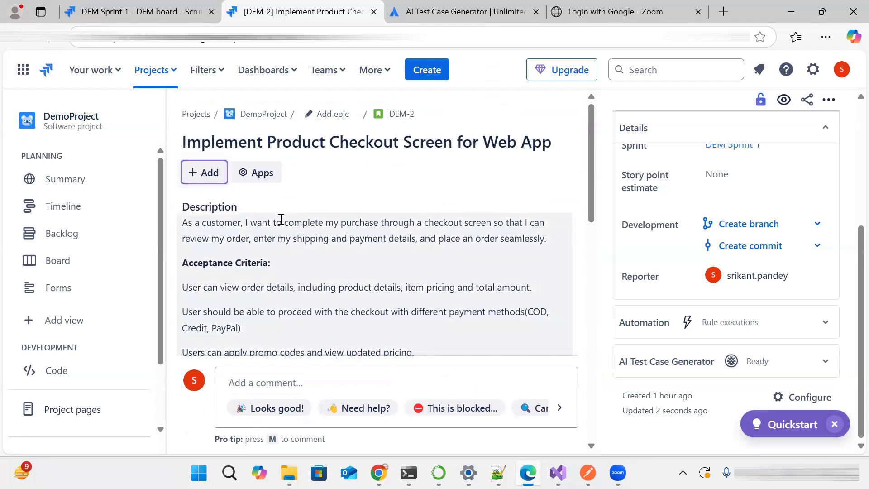
{"action": "scroll", "coordinate": [282, 221], "scroll_direction": "down", "scroll_amount": 6}
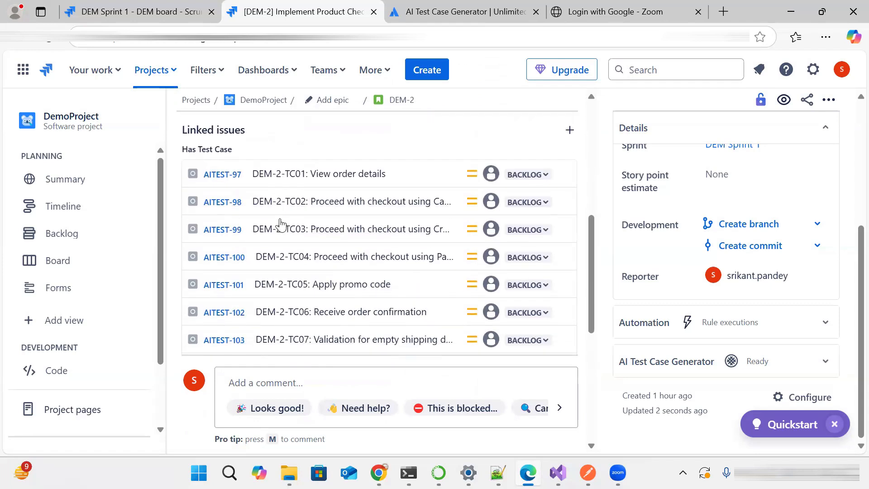
{"action": "scroll", "coordinate": [332, 228], "scroll_direction": "down", "scroll_amount": 2}
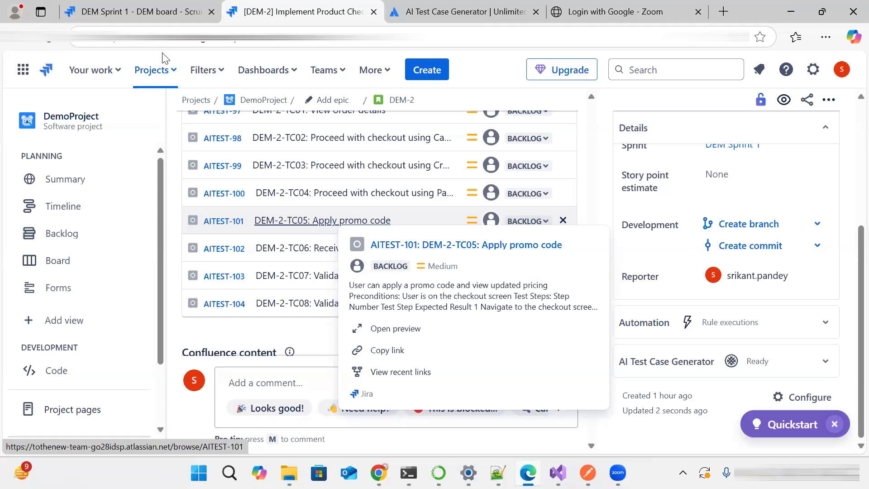
- Return to the DEM Sprint 1 board, close DEM-2 and open DEM-3 "Implement Bottom Navigation Bar for Mobile App" in a separate browser tab
{"action": "left_click", "coordinate": [135, 17]}
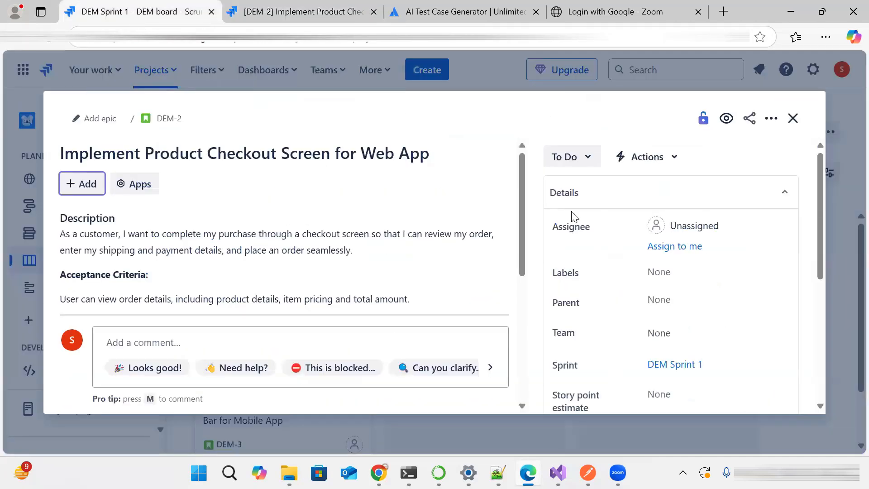
{"action": "left_click", "coordinate": [792, 118]}
{"action": "scroll", "coordinate": [290, 286], "scroll_direction": "down", "scroll_amount": 2}
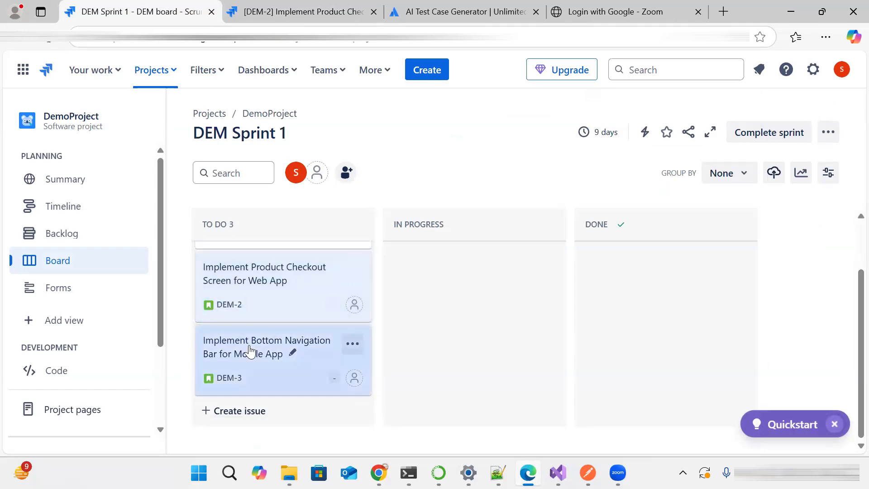
{"action": "left_click", "coordinate": [224, 377]}
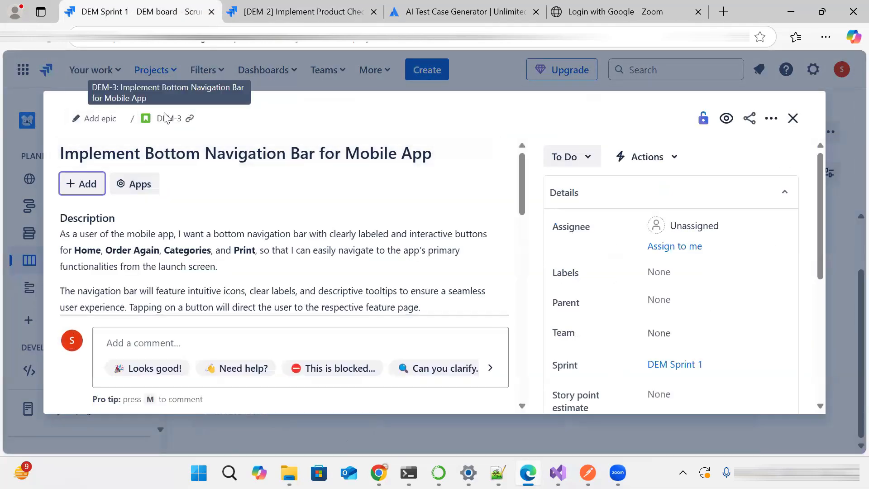
{"action": "left_click", "coordinate": [164, 119]}
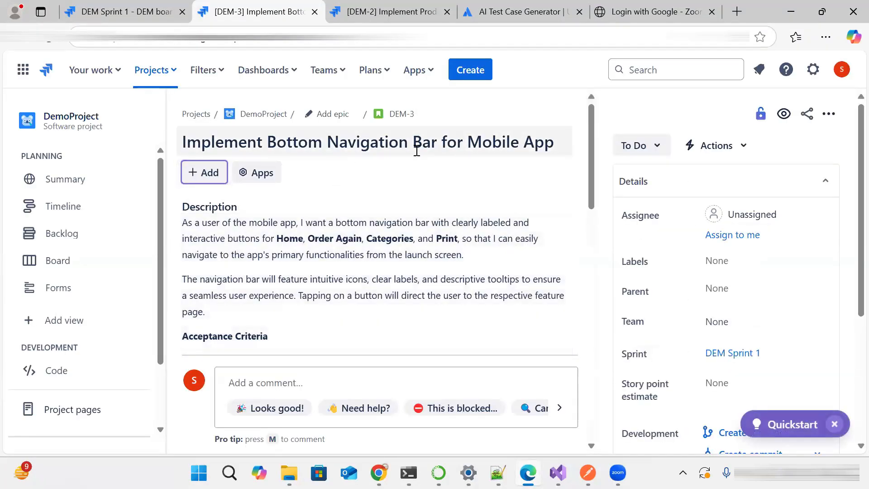
- Read the DEM-3 description and acceptance criteria, from the navigation bar design through the note on screen sizes
{"action": "scroll", "coordinate": [357, 251], "scroll_direction": "down", "scroll_amount": 1}
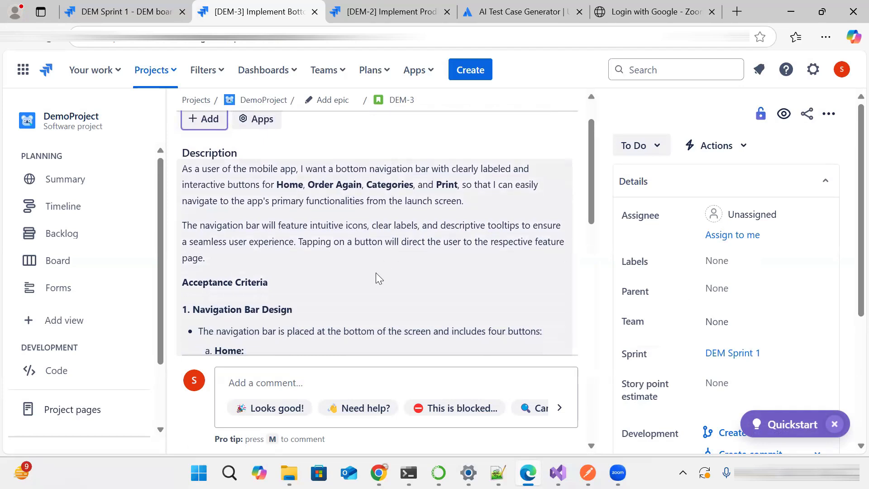
{"action": "scroll", "coordinate": [375, 272], "scroll_direction": "down", "scroll_amount": 2}
{"action": "scroll", "coordinate": [376, 272], "scroll_direction": "down", "scroll_amount": 4}
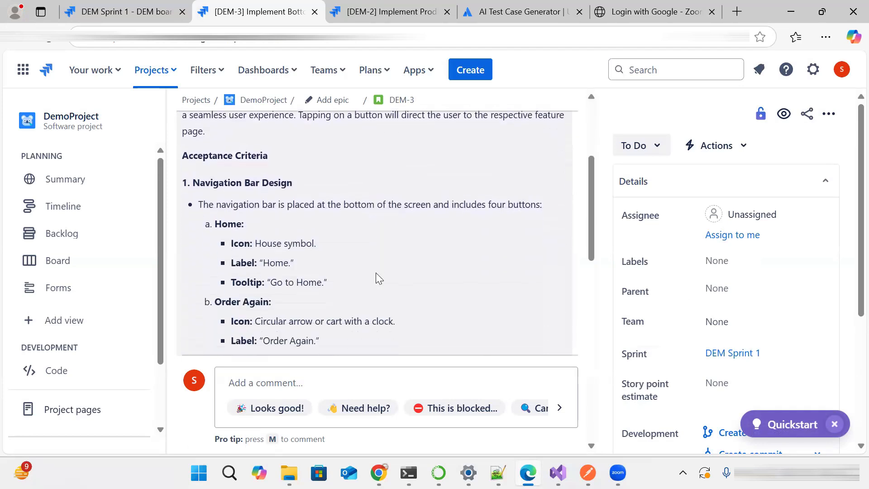
{"action": "scroll", "coordinate": [376, 273], "scroll_direction": "down", "scroll_amount": 10}
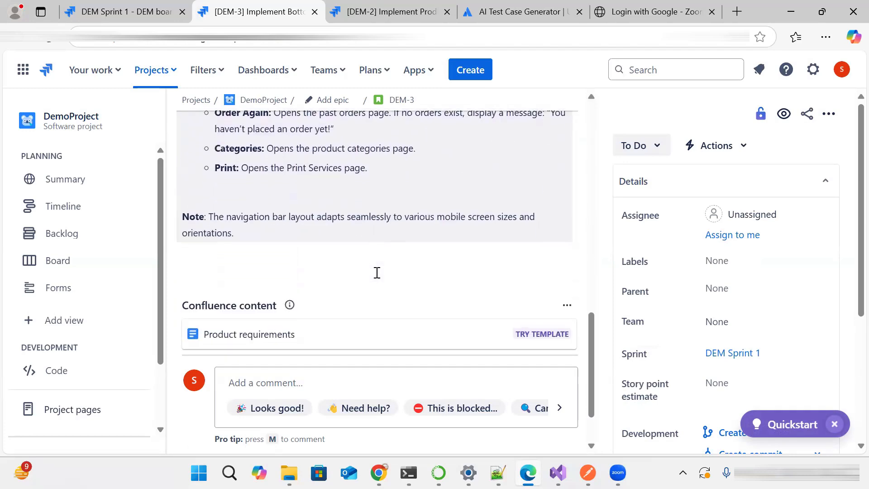
{"action": "scroll", "coordinate": [377, 273], "scroll_direction": "down", "scroll_amount": 2}
{"action": "scroll", "coordinate": [376, 277], "scroll_direction": "up", "scroll_amount": 5}
{"action": "scroll", "coordinate": [376, 277], "scroll_direction": "up", "scroll_amount": 8}
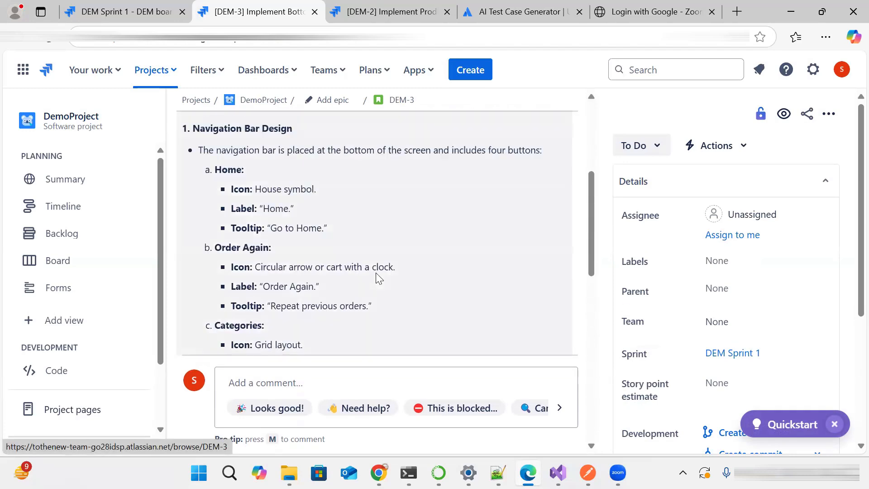
- Generate test cases for DEM-3 with the AI Test Case Generator app and preview entries in the linked Has Test Case list
{"action": "left_click", "coordinate": [264, 174]}
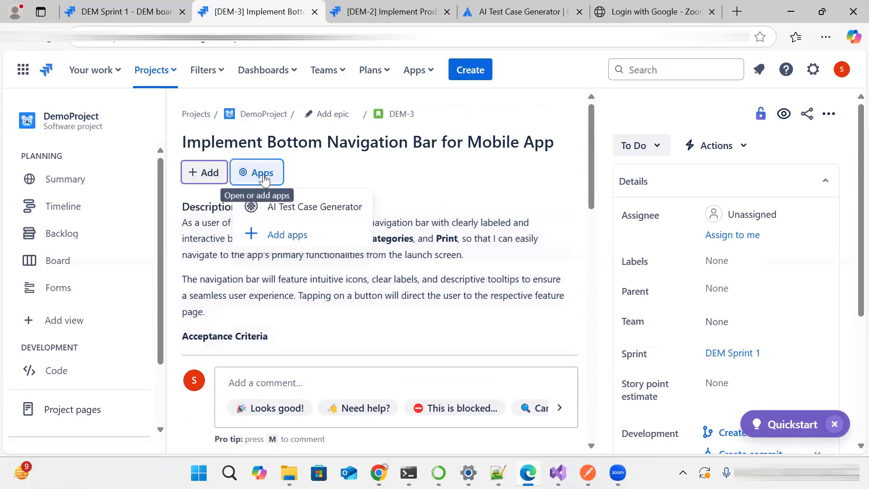
{"action": "left_click", "coordinate": [307, 203]}
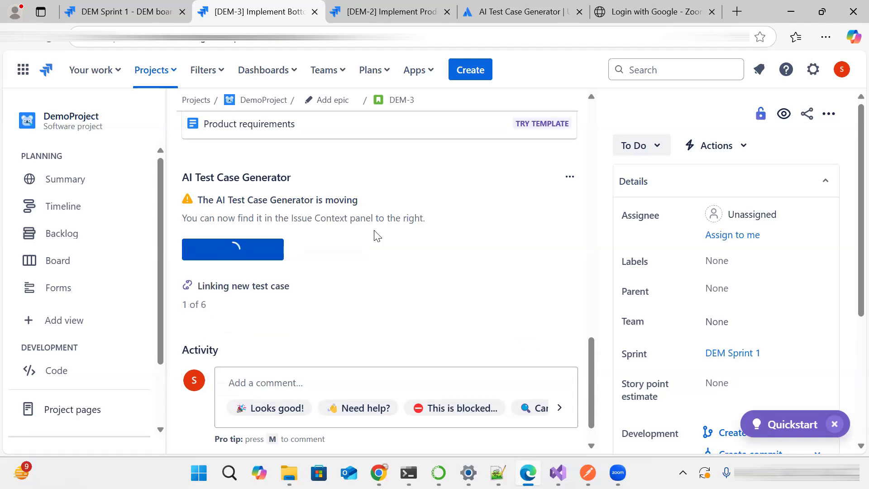
{"action": "mouse_move", "coordinate": [319, 159]}
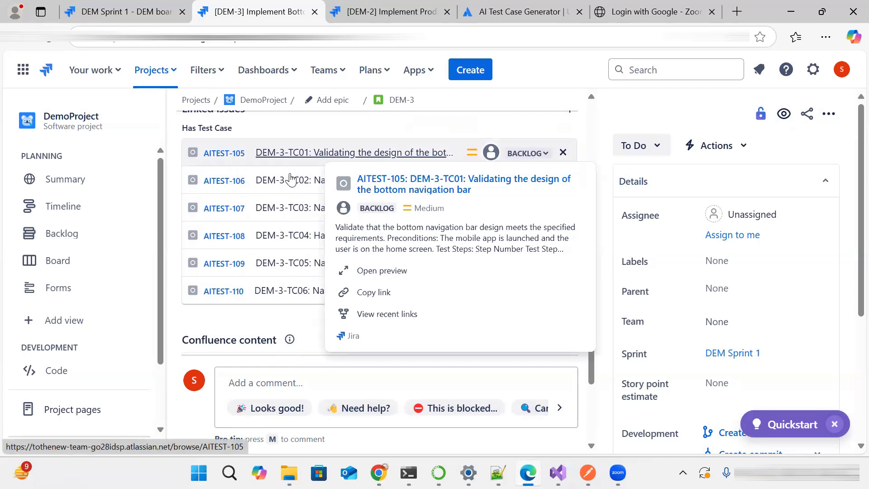
{"action": "mouse_move", "coordinate": [288, 183]}
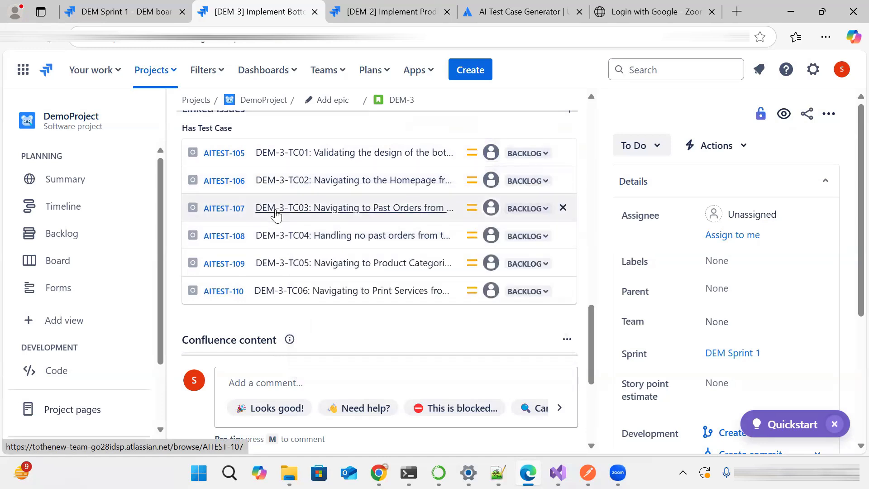
{"action": "mouse_move", "coordinate": [275, 215]}
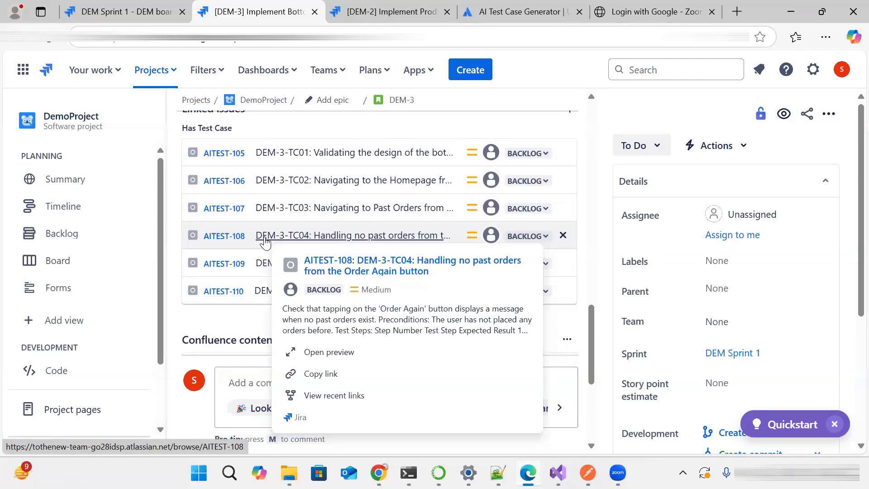
{"action": "mouse_move", "coordinate": [264, 265]}
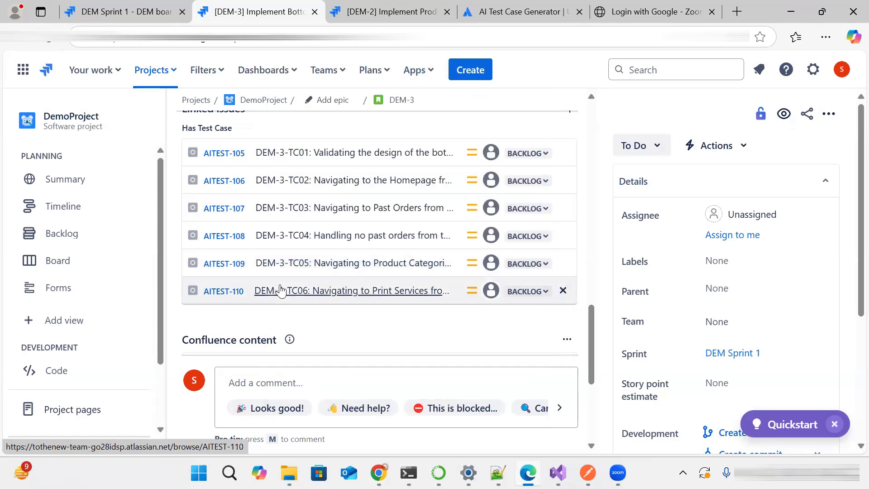
{"action": "mouse_move", "coordinate": [280, 291]}
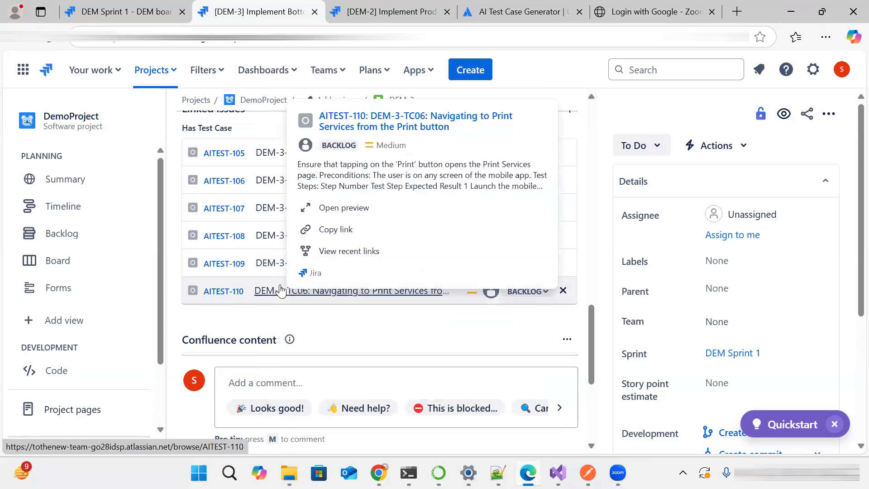
{"action": "scroll", "coordinate": [280, 290], "scroll_direction": "down", "scroll_amount": 1}
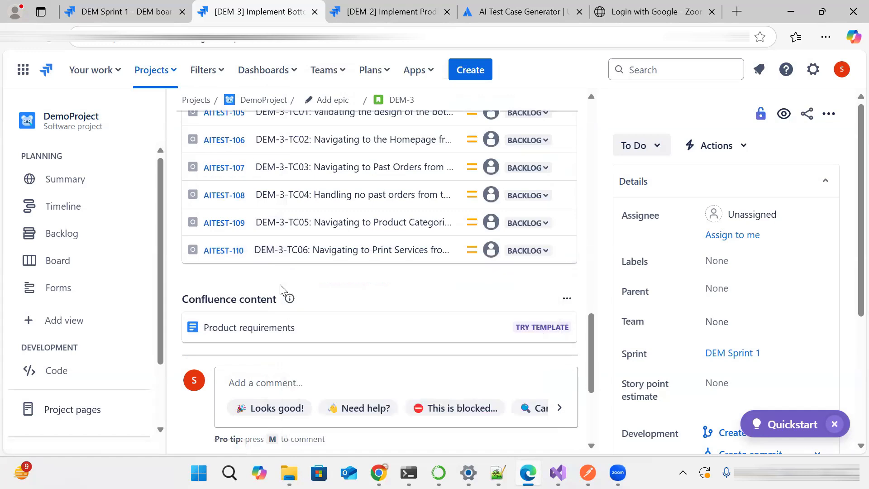
- Compare the DEM-3 description and acceptance criteria with its linked test cases, from the navigation bar design through the button functionality
{"action": "scroll", "coordinate": [281, 291], "scroll_direction": "up", "scroll_amount": 2}
{"action": "scroll", "coordinate": [281, 291], "scroll_direction": "up", "scroll_amount": 1}
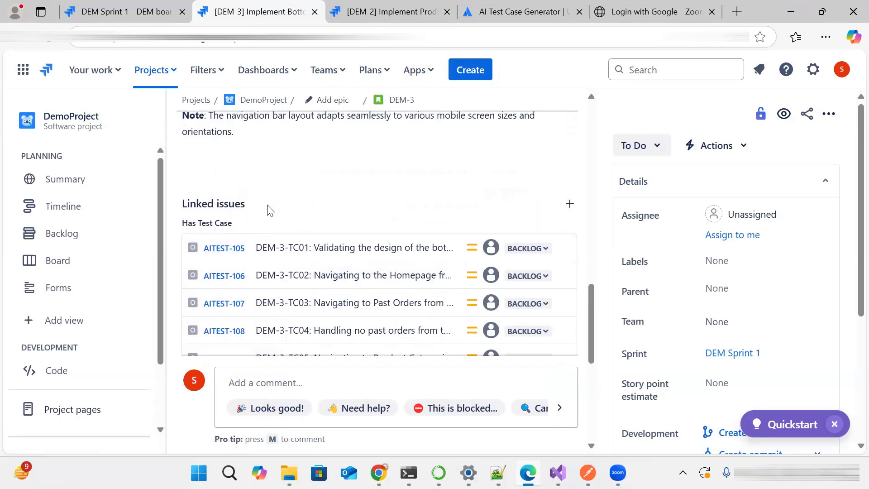
{"action": "scroll", "coordinate": [270, 210], "scroll_direction": "up", "scroll_amount": 1}
{"action": "scroll", "coordinate": [270, 210], "scroll_direction": "up", "scroll_amount": 6}
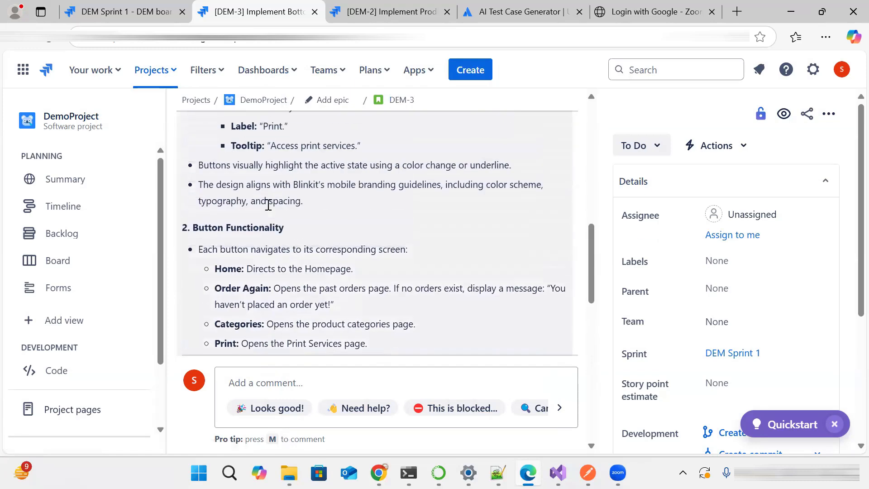
{"action": "scroll", "coordinate": [268, 204], "scroll_direction": "up", "scroll_amount": 5}
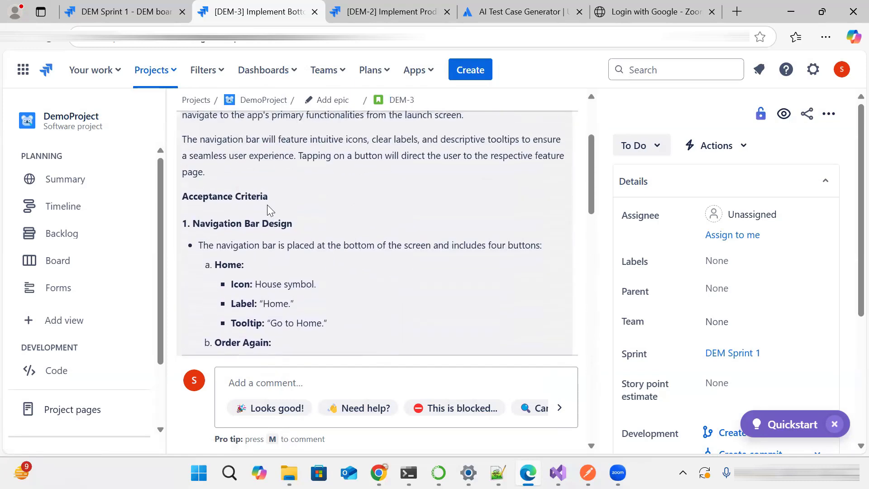
{"action": "scroll", "coordinate": [268, 206], "scroll_direction": "up", "scroll_amount": 3}
{"action": "scroll", "coordinate": [267, 209], "scroll_direction": "down", "scroll_amount": 2}
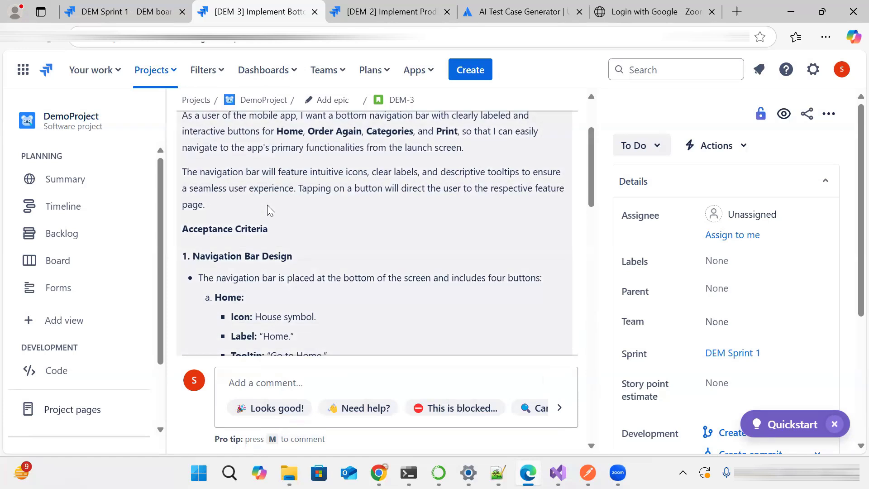
{"action": "scroll", "coordinate": [267, 205], "scroll_direction": "up", "scroll_amount": 2}
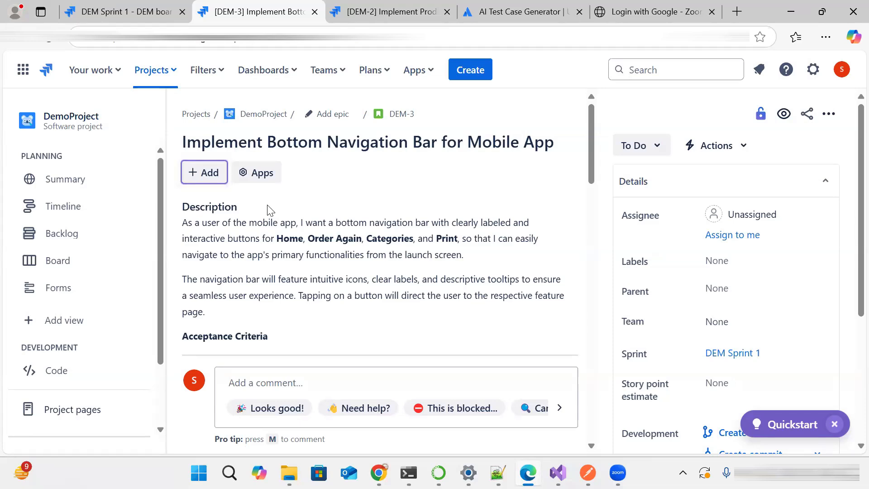
{"action": "scroll", "coordinate": [365, 226], "scroll_direction": "down", "scroll_amount": 5}
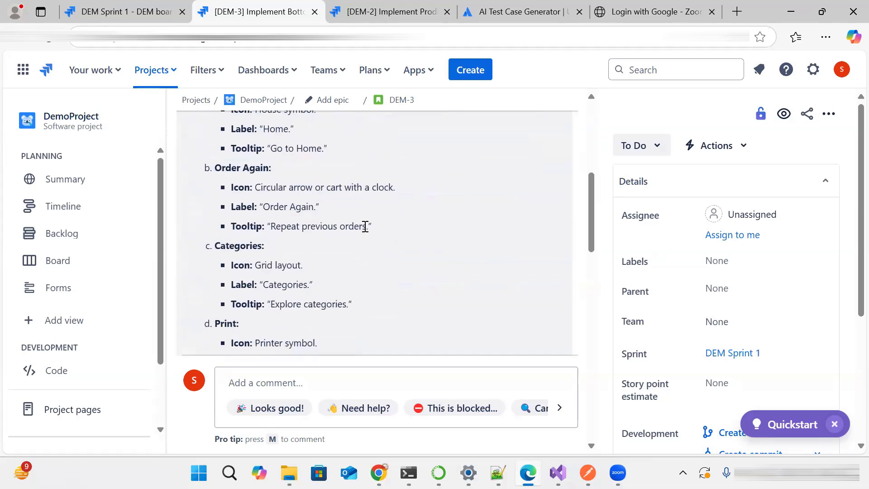
{"action": "scroll", "coordinate": [364, 226], "scroll_direction": "down", "scroll_amount": 10}
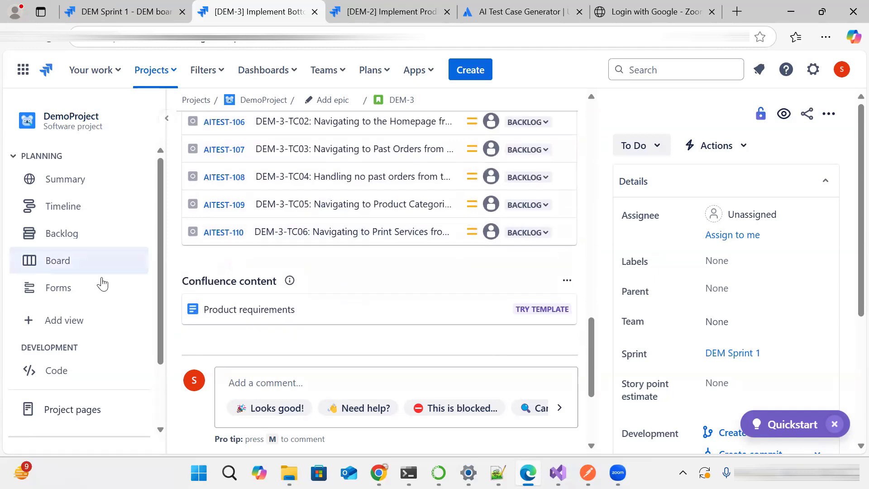
{"action": "scroll", "coordinate": [102, 283], "scroll_direction": "down", "scroll_amount": 2}
{"action": "scroll", "coordinate": [349, 230], "scroll_direction": "up", "scroll_amount": 4}
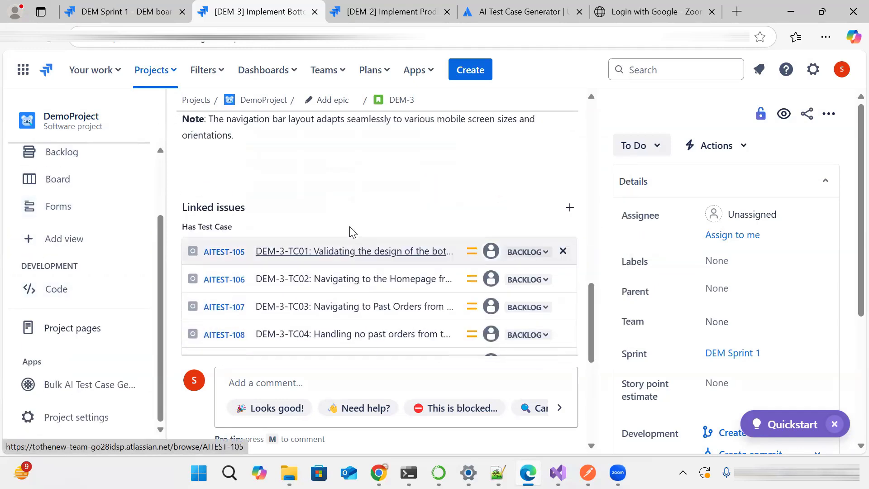
{"action": "scroll", "coordinate": [352, 232], "scroll_direction": "up", "scroll_amount": 10}
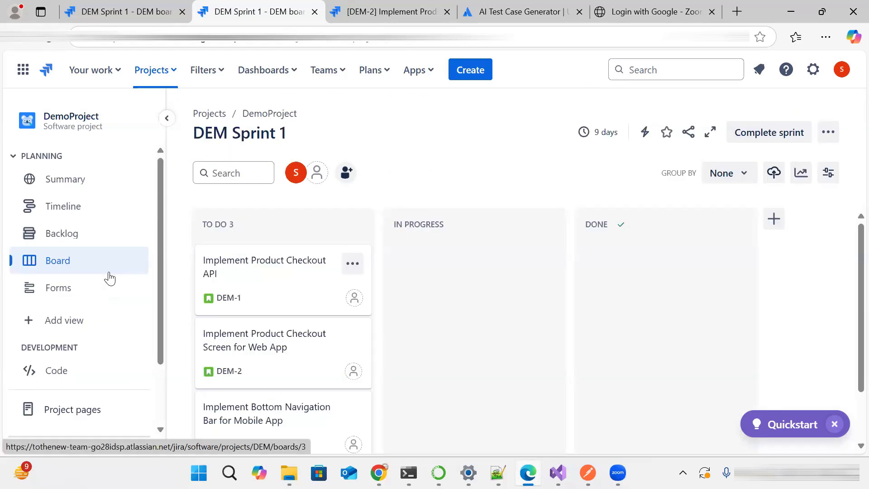
- Open DemoProject's Bulk AI Test Case Generator and load the issues of DEM Sprint 1 through sprint selection
{"action": "scroll", "coordinate": [110, 278], "scroll_direction": "down", "scroll_amount": 3}
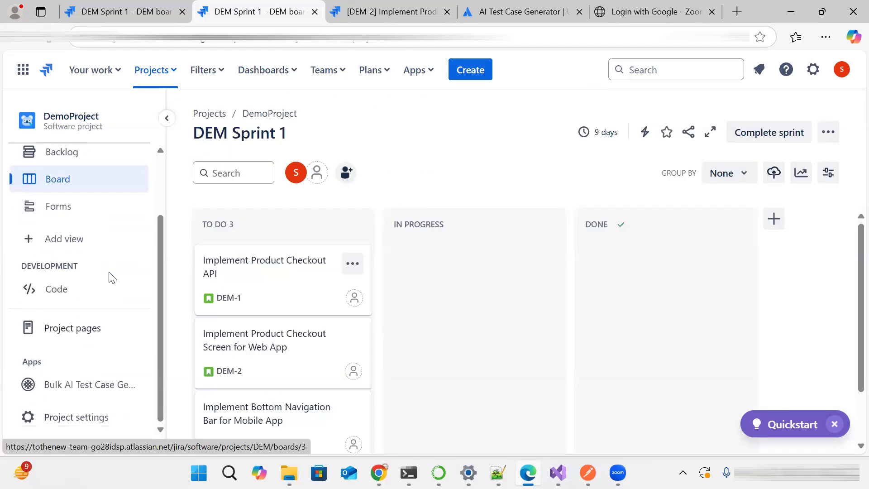
{"action": "left_click", "coordinate": [83, 386]}
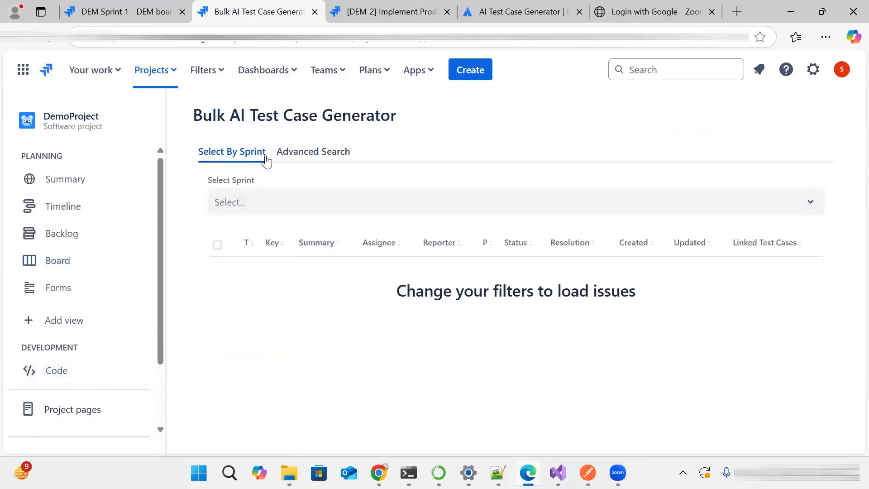
{"action": "left_click", "coordinate": [317, 154]}
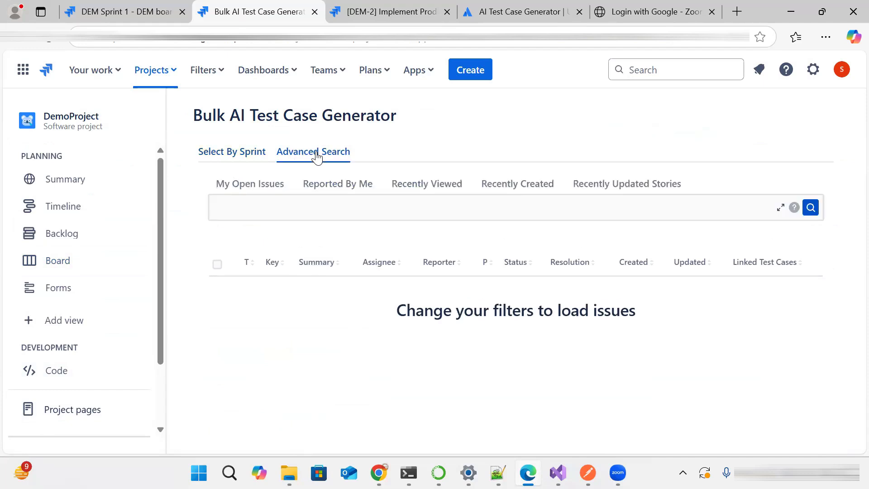
{"action": "left_click", "coordinate": [238, 152]}
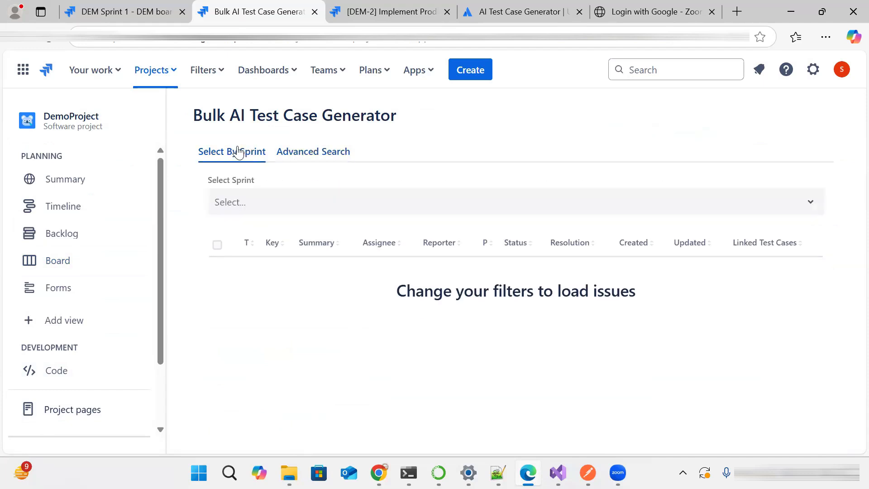
{"action": "left_click", "coordinate": [275, 203]}
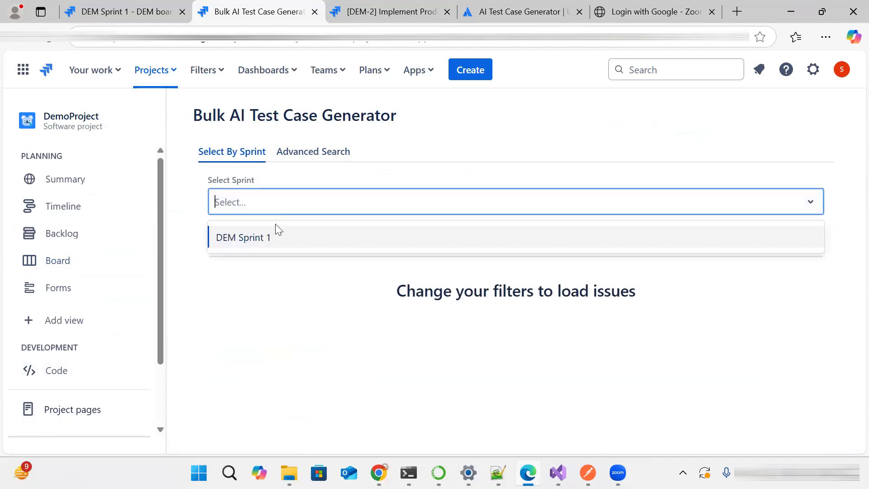
{"action": "left_click", "coordinate": [277, 239]}
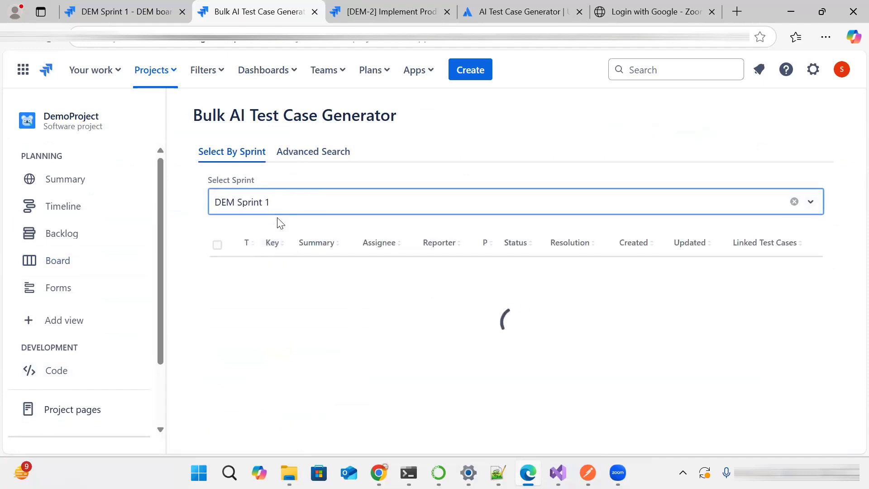
- Bulk-generate test cases for DEM-1, DEM-2 and DEM-3, deleting existing test cases and not skipping issues that already have them
{"action": "left_click", "coordinate": [217, 294]}
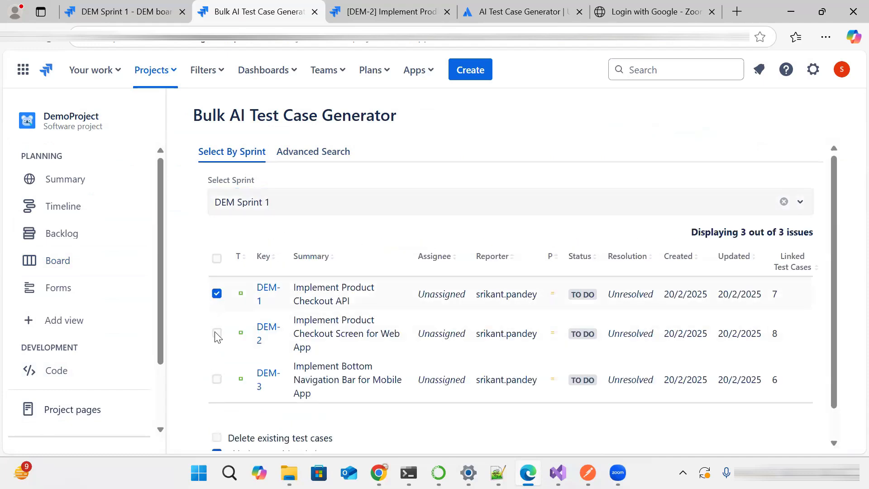
{"action": "left_click", "coordinate": [217, 333]}
{"action": "left_click", "coordinate": [218, 378]}
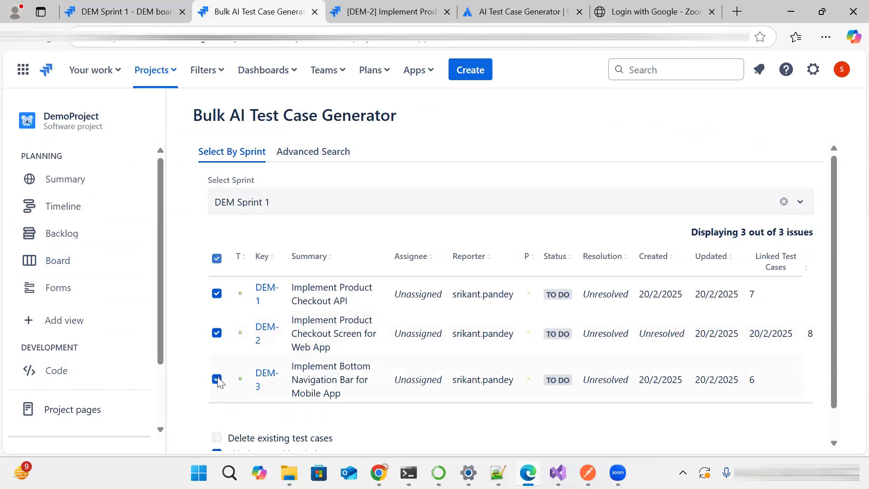
{"action": "scroll", "coordinate": [201, 364], "scroll_direction": "down", "scroll_amount": 1}
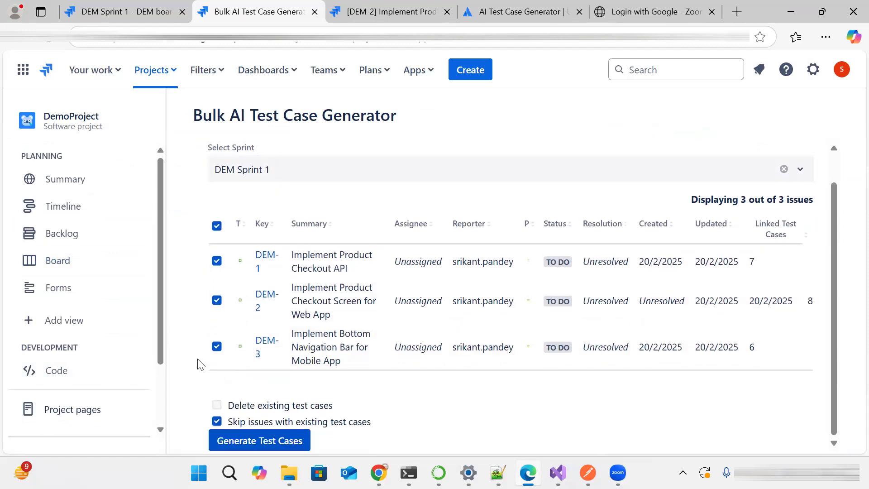
{"action": "left_click", "coordinate": [217, 404]}
{"action": "left_click", "coordinate": [217, 422]}
{"action": "left_click", "coordinate": [256, 441]}
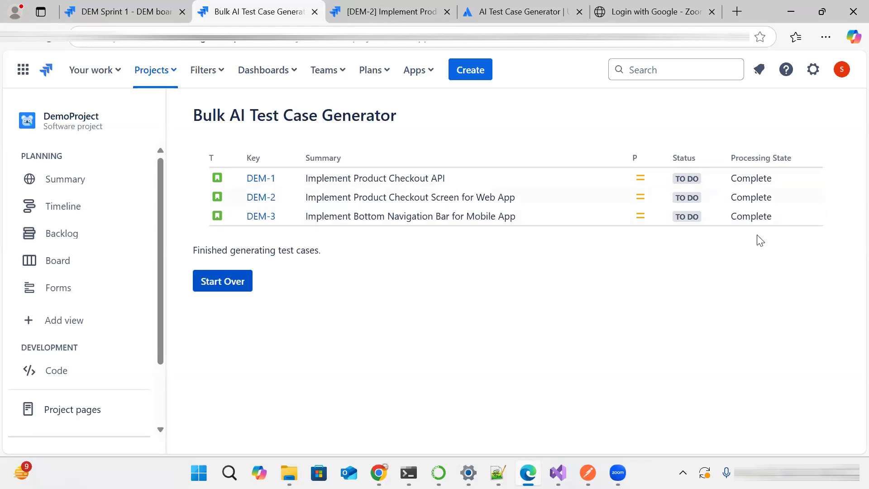
- Open DEM-2 from the bulk generation results, review its acceptance criteria and linked test cases, and close it
{"action": "left_click", "coordinate": [265, 196]}
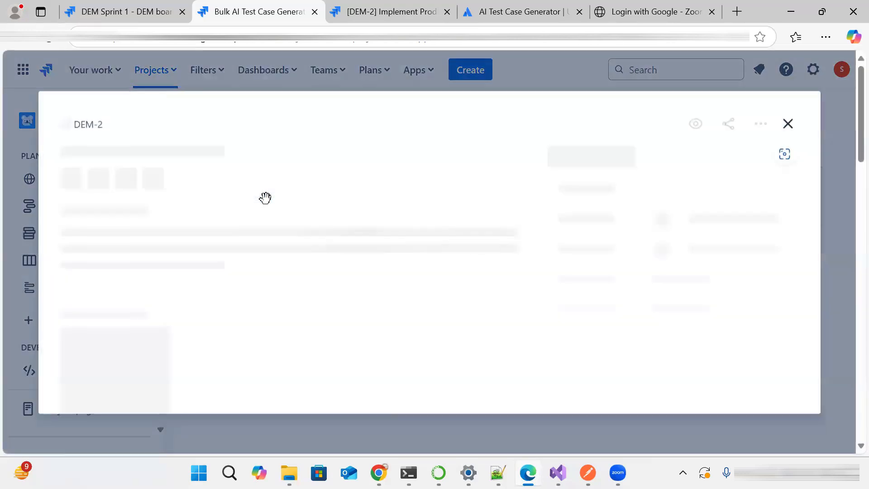
{"action": "scroll", "coordinate": [283, 240], "scroll_direction": "down", "scroll_amount": 2}
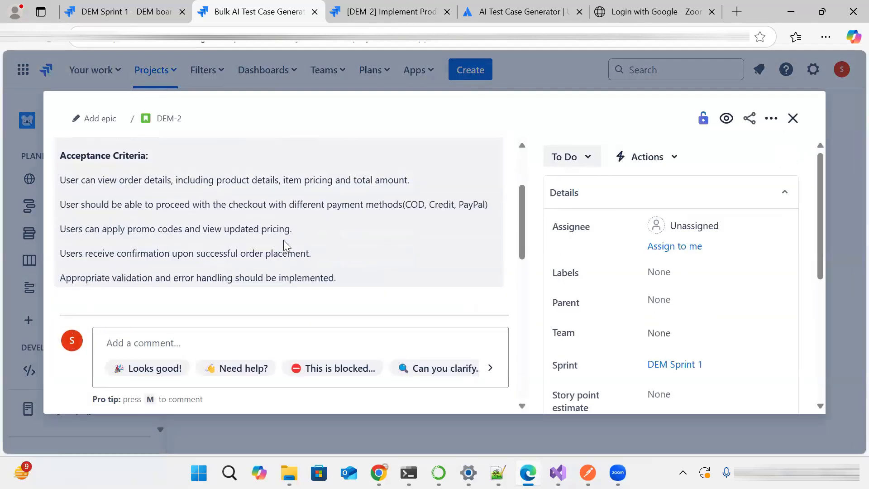
{"action": "scroll", "coordinate": [283, 240], "scroll_direction": "down", "scroll_amount": 8}
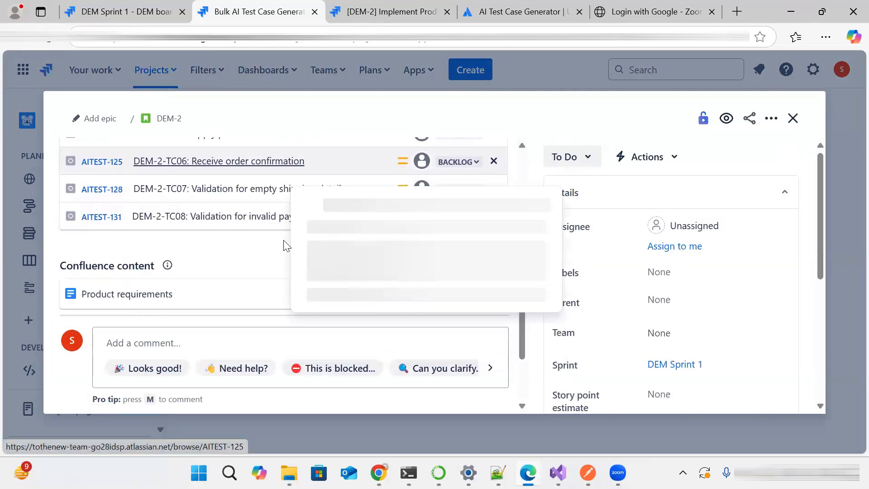
{"action": "scroll", "coordinate": [285, 244], "scroll_direction": "up", "scroll_amount": 10}
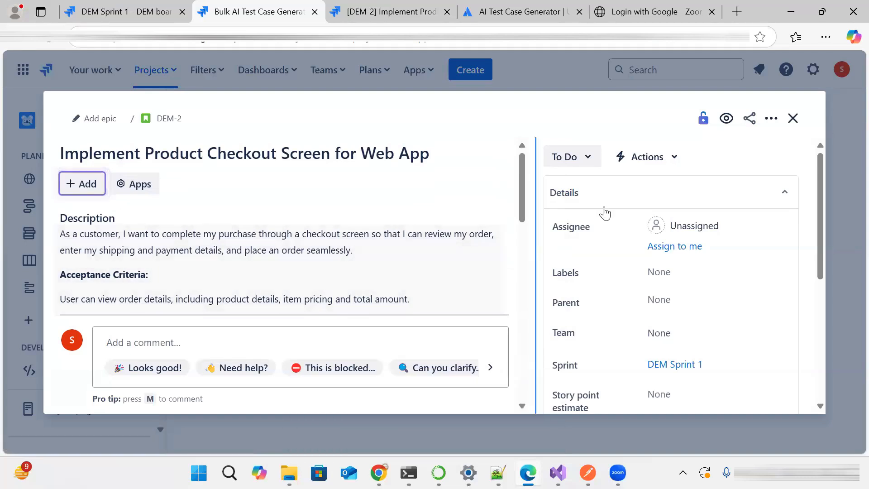
{"action": "left_click", "coordinate": [793, 118]}
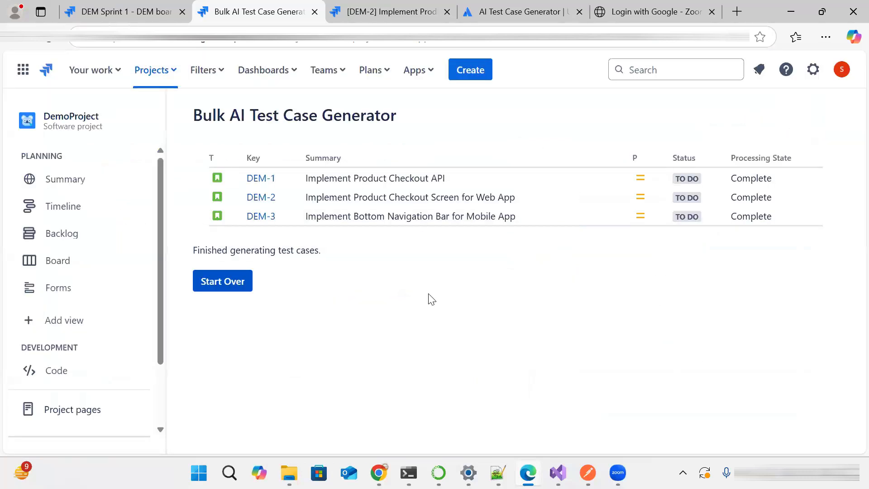